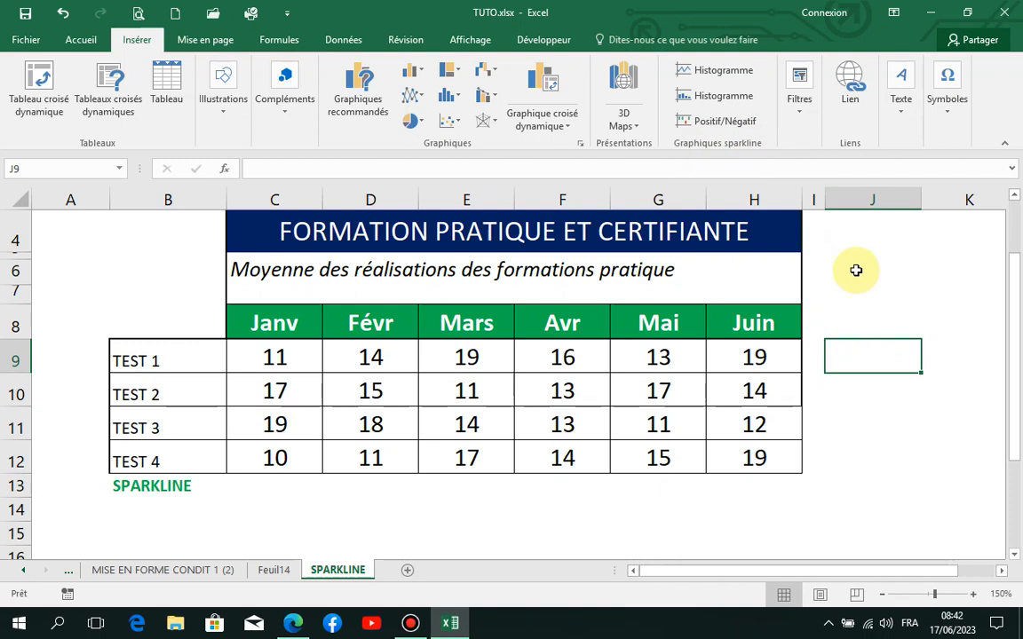
Step: Insert a line sparkline in cell J9 using the TEST 1 data range C9:H9
{"action": "left_click", "coordinate": [876, 328]}
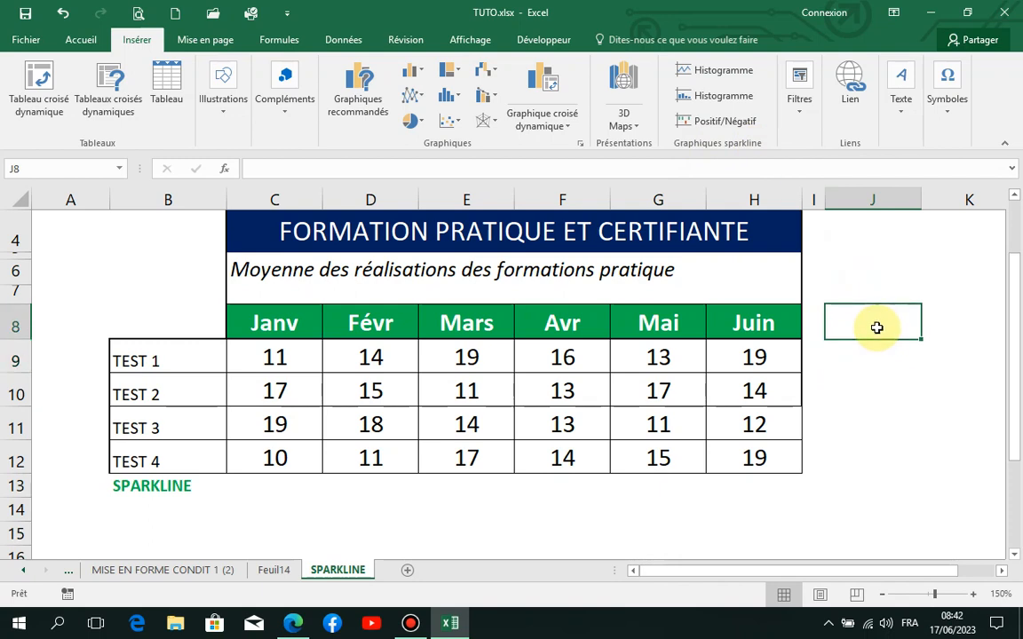
{"action": "left_click", "coordinate": [880, 355]}
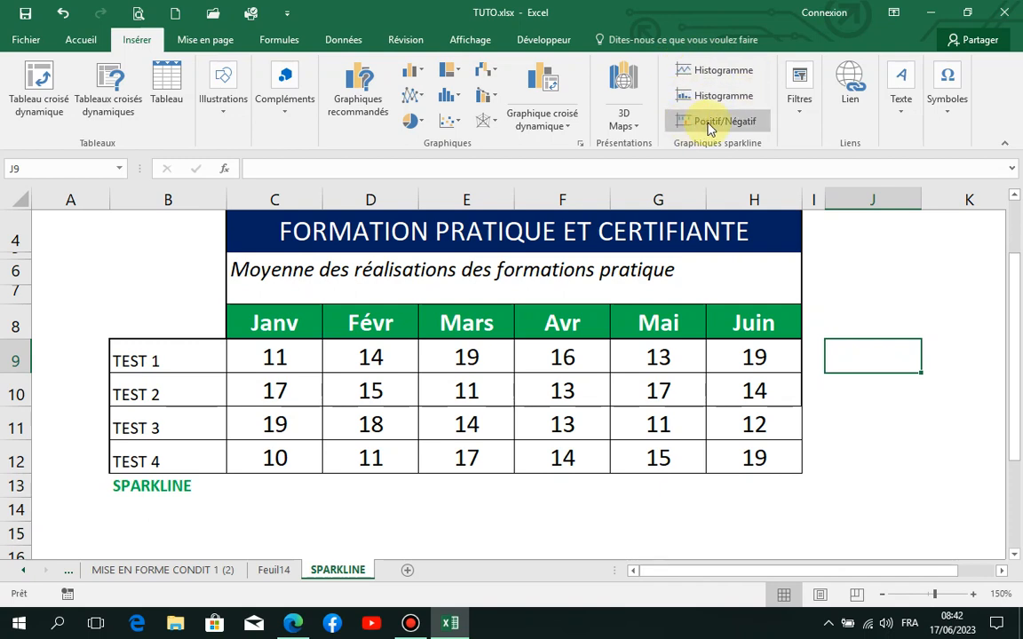
{"action": "left_click", "coordinate": [711, 73]}
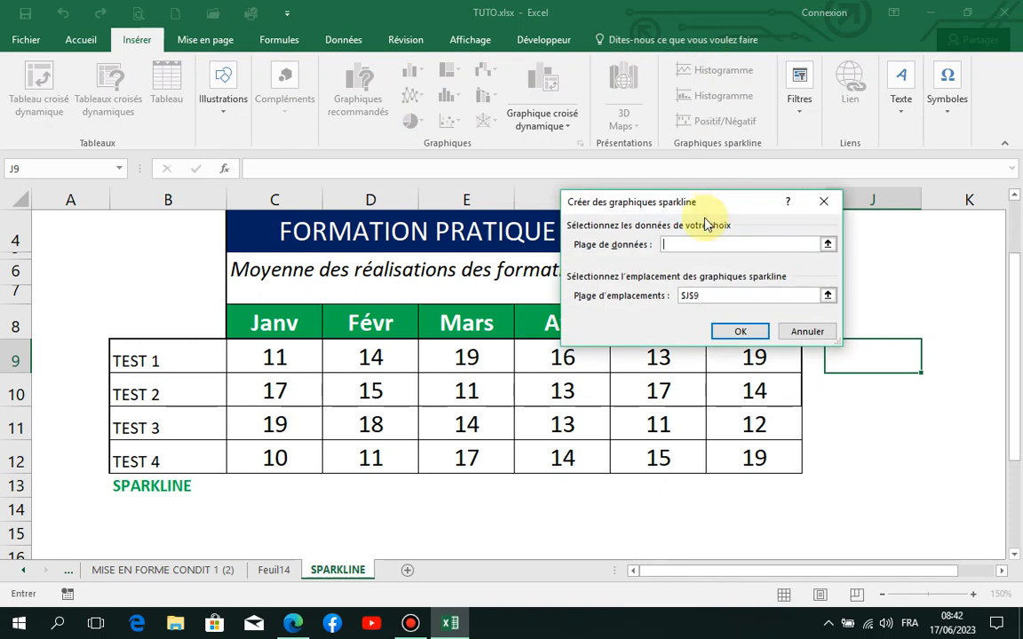
{"action": "left_click_drag", "start_coordinate": [715, 205], "coordinate": [887, 171]}
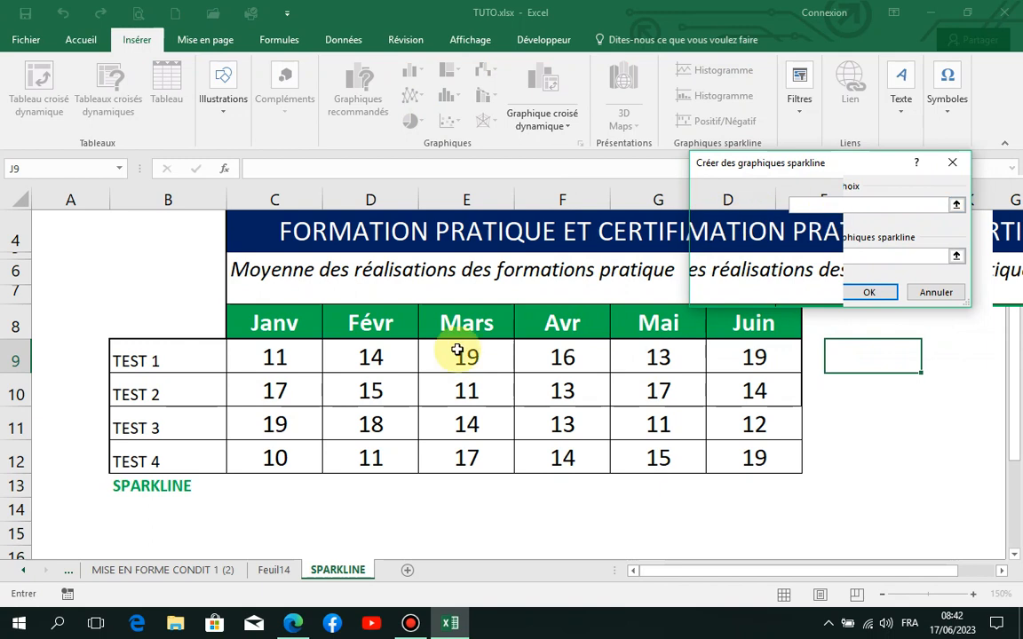
{"action": "left_click_drag", "start_coordinate": [303, 367], "coordinate": [721, 365]}
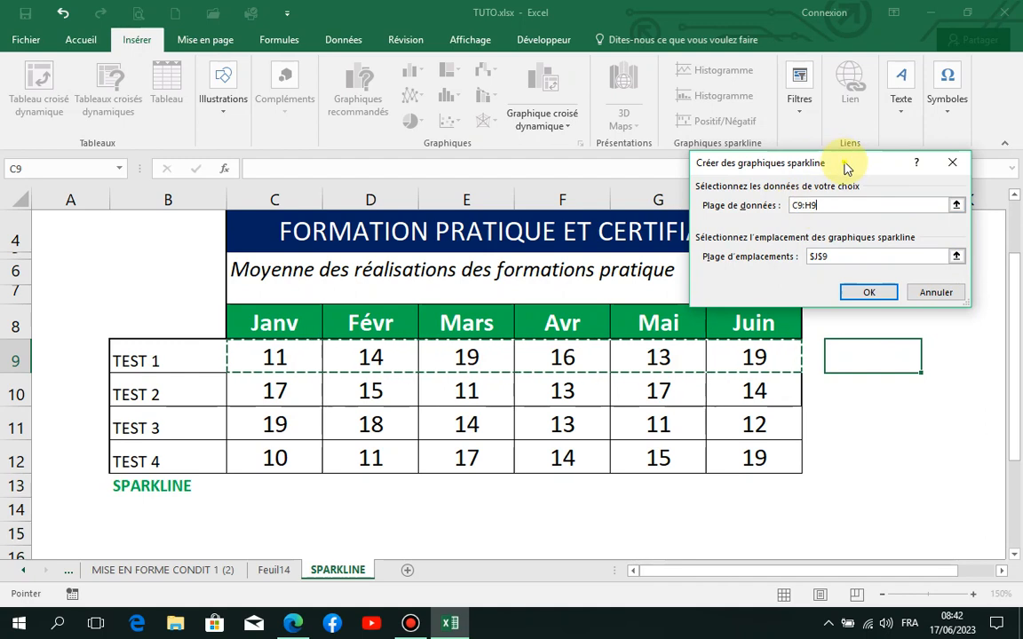
{"action": "left_click_drag", "start_coordinate": [846, 169], "coordinate": [669, 274]}
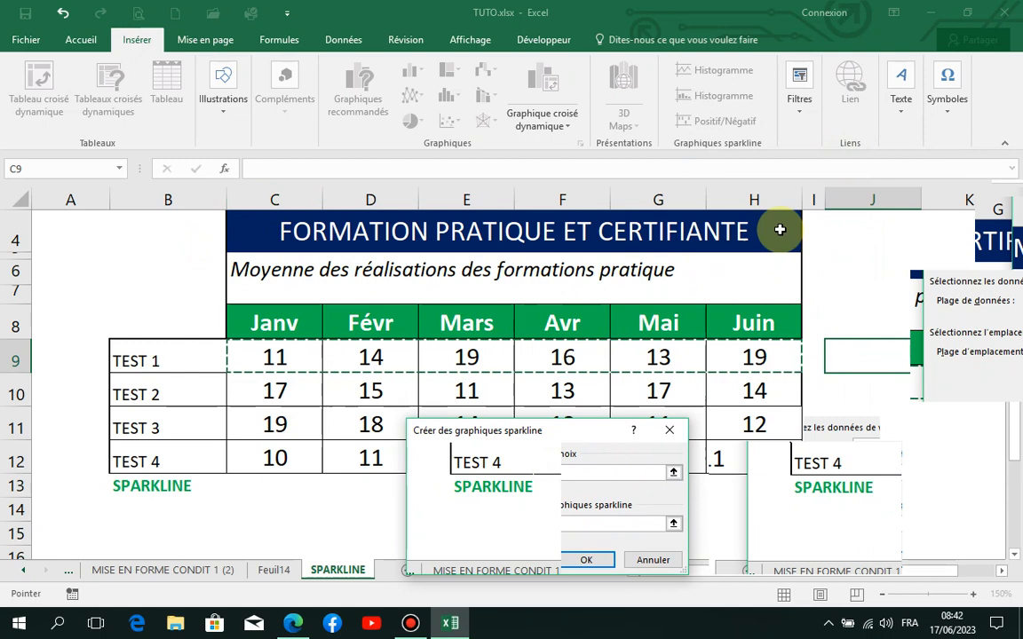
{"action": "left_click", "coordinate": [584, 557]}
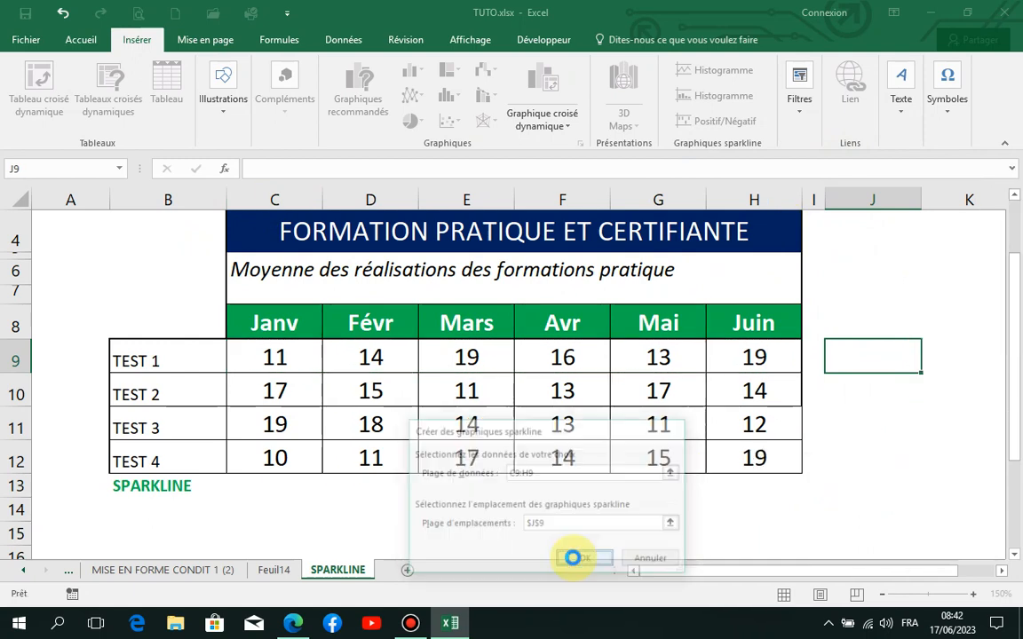
{"action": "left_click", "coordinate": [877, 380]}
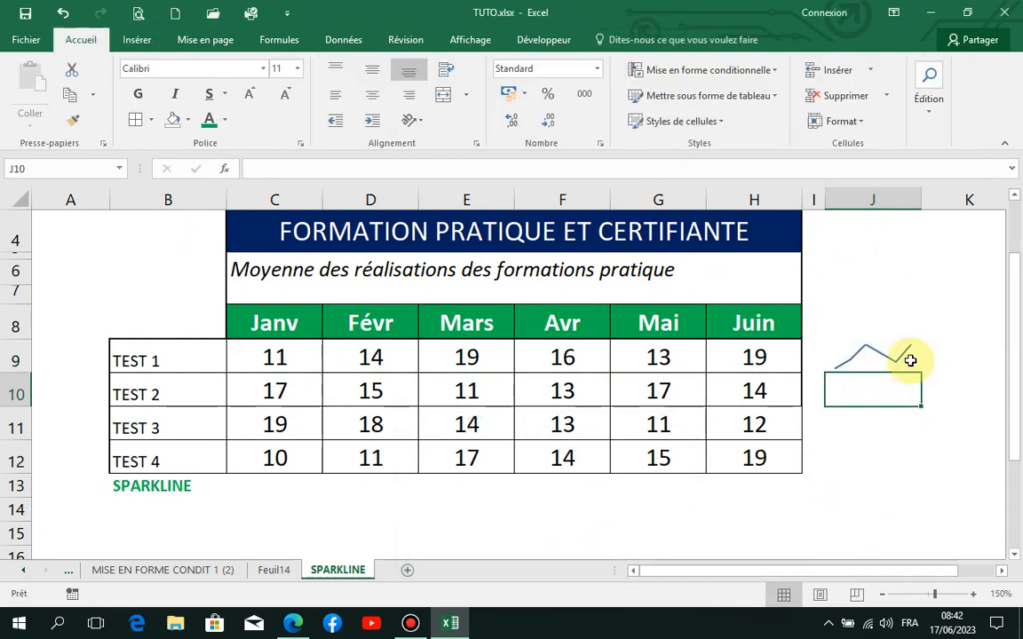
Step: Try the column type on the J9 sparkline and return it to the line type
{"action": "left_click", "coordinate": [886, 355]}
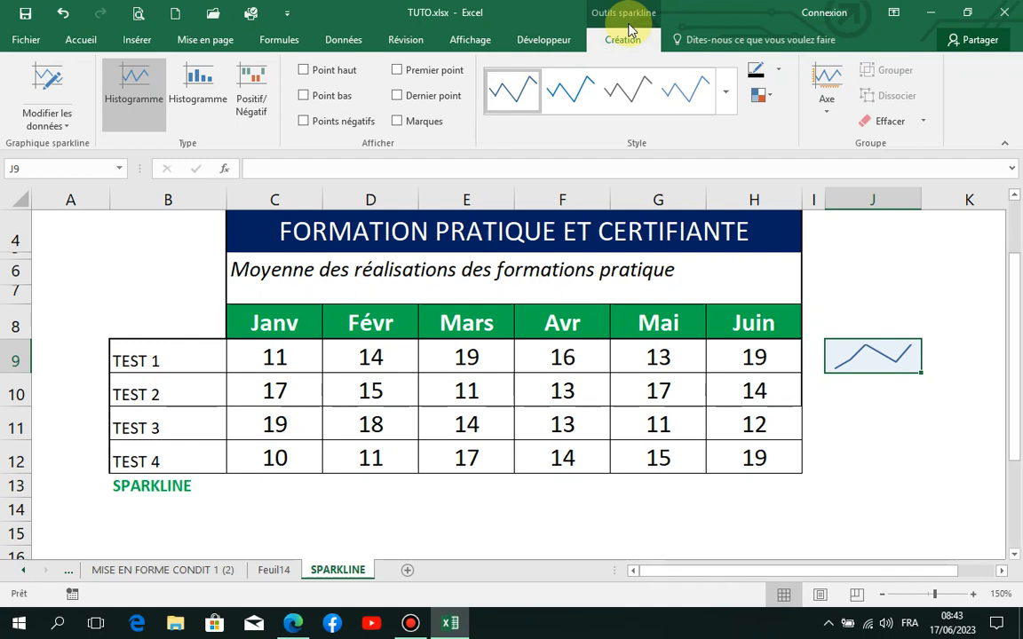
{"action": "left_click", "coordinate": [197, 83]}
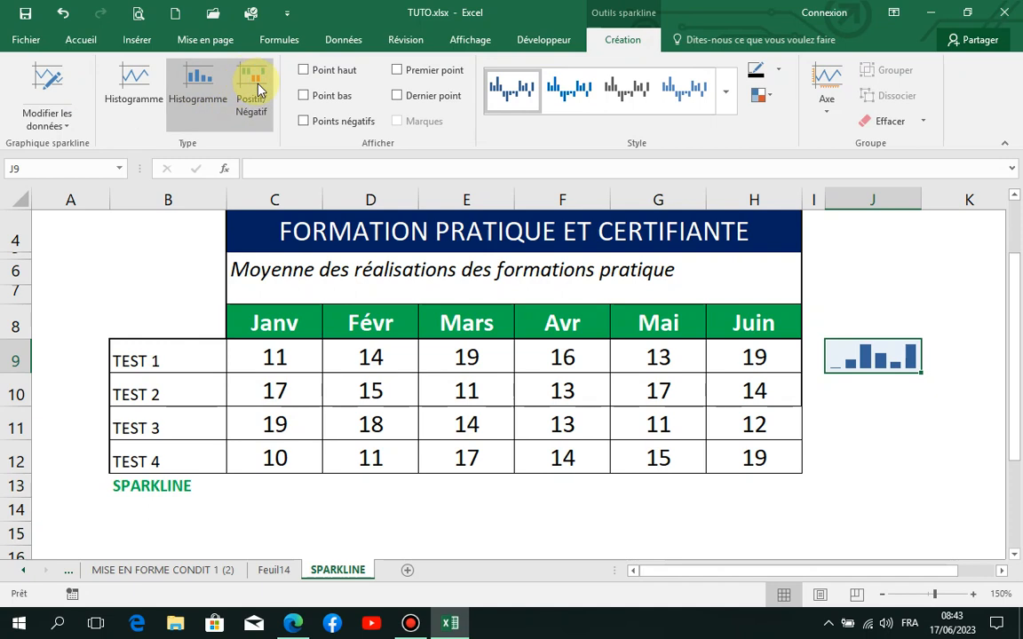
{"action": "left_click", "coordinate": [132, 82]}
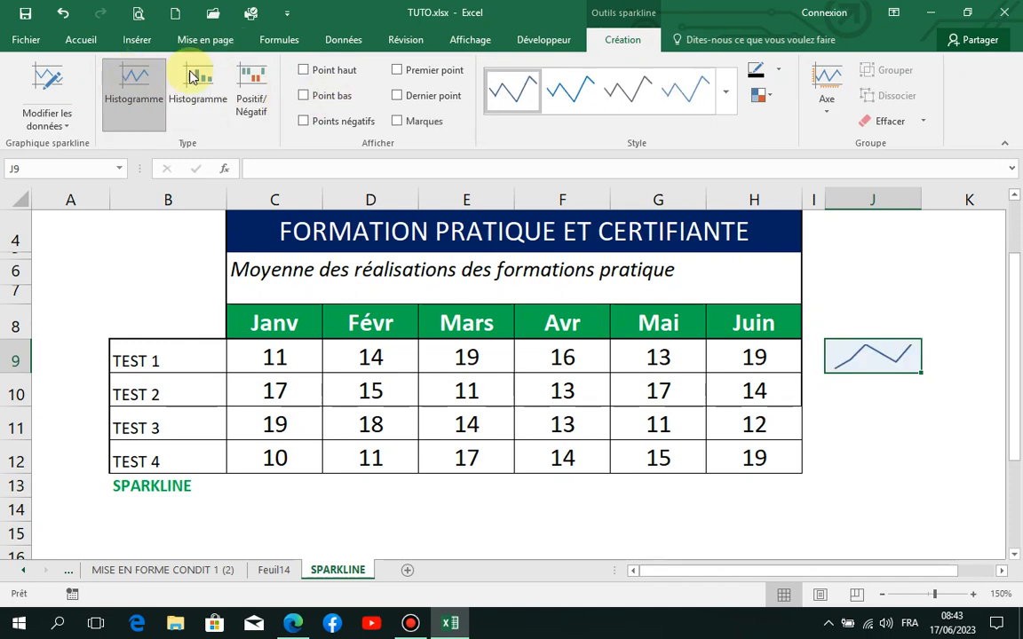
Step: Try the high point and low point markers on the J9 sparkline and turn them off
{"action": "left_click", "coordinate": [304, 71]}
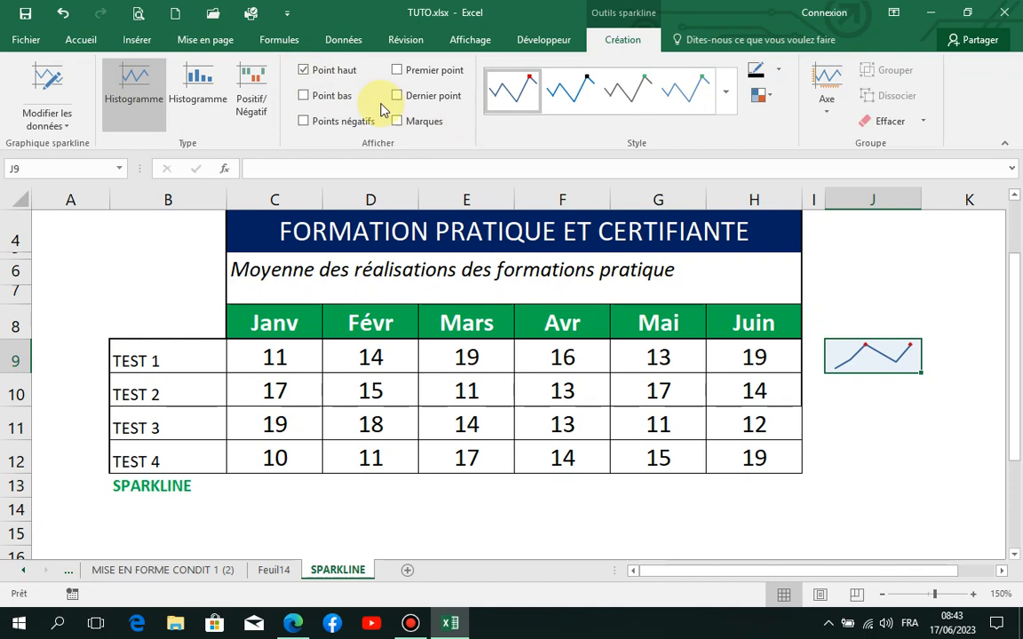
{"action": "left_click", "coordinate": [305, 97]}
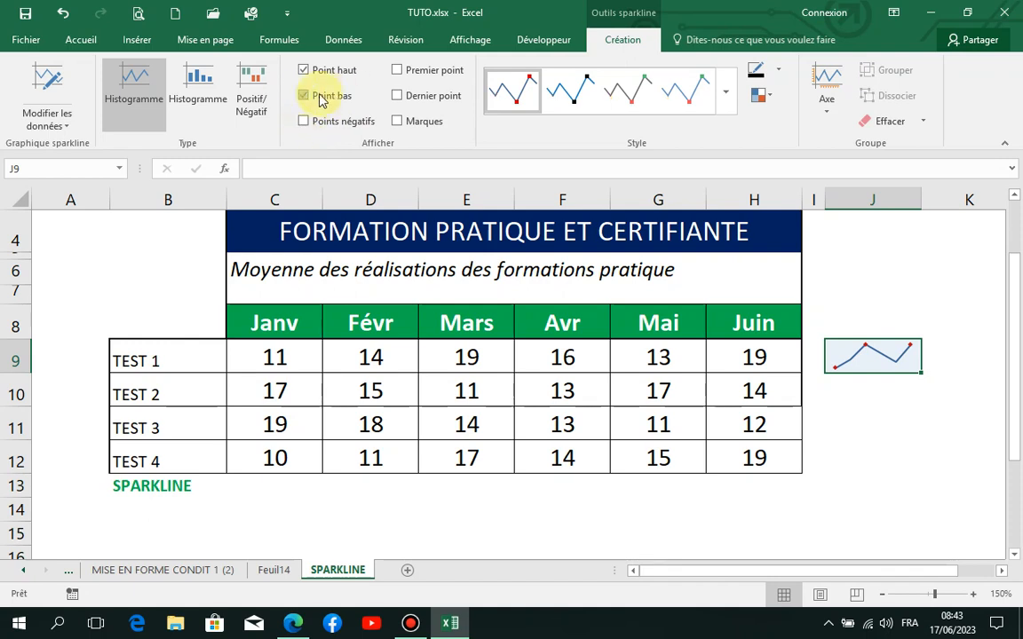
{"action": "left_click", "coordinate": [306, 97]}
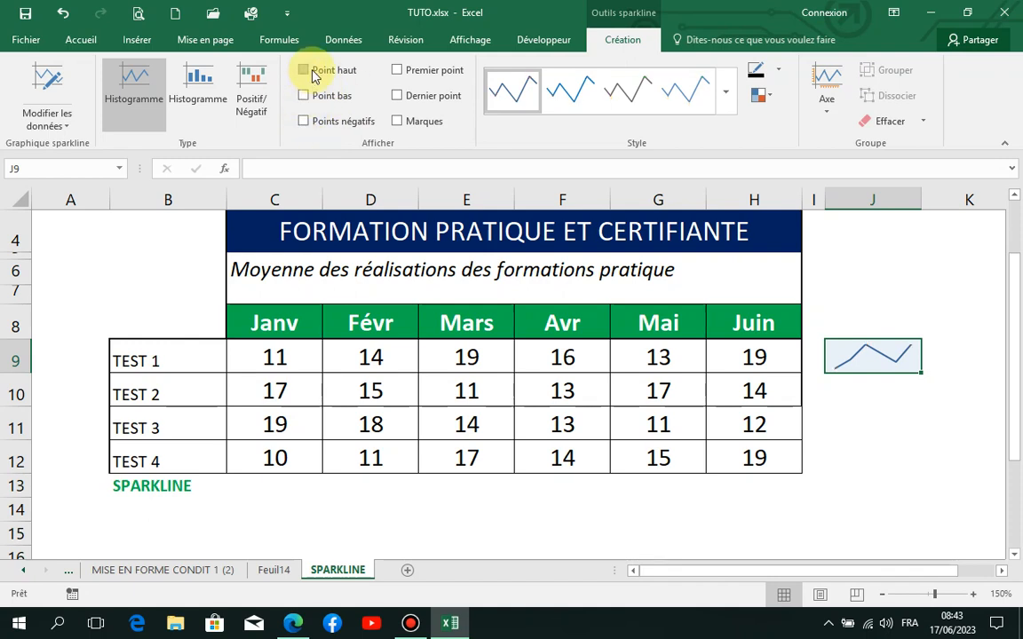
Step: Try showing the first point, last point and all markers on the J9 sparkline, and clear all three options
{"action": "left_click", "coordinate": [397, 71]}
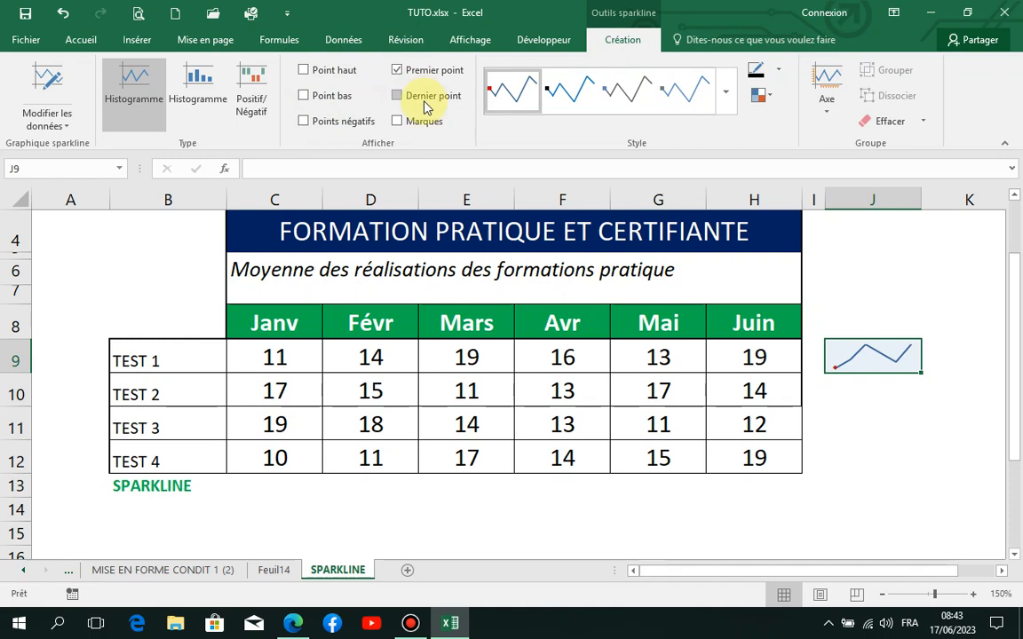
{"action": "left_click", "coordinate": [398, 97]}
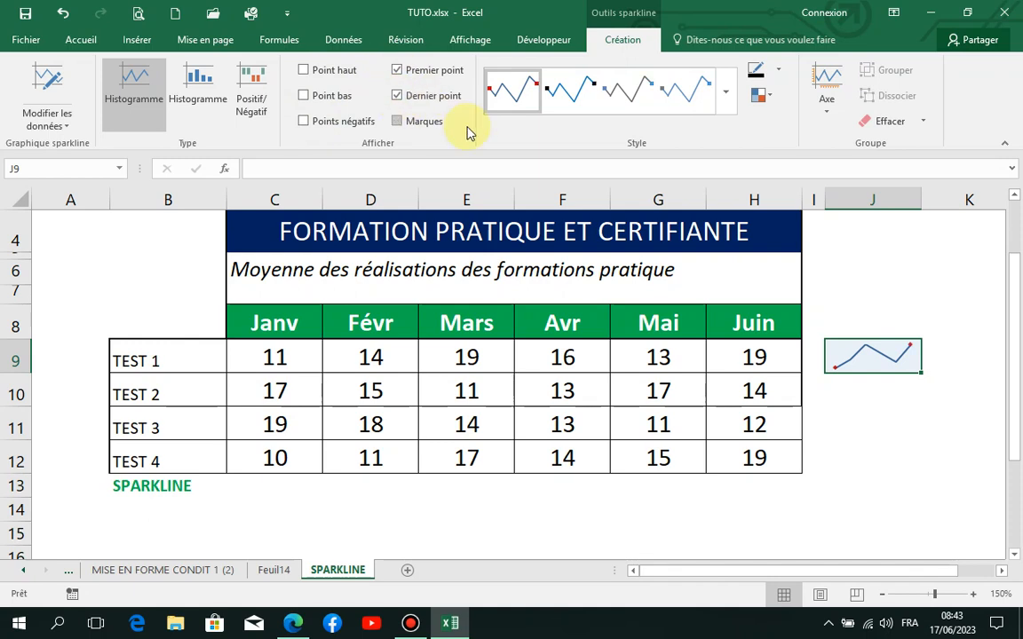
{"action": "left_click", "coordinate": [399, 126]}
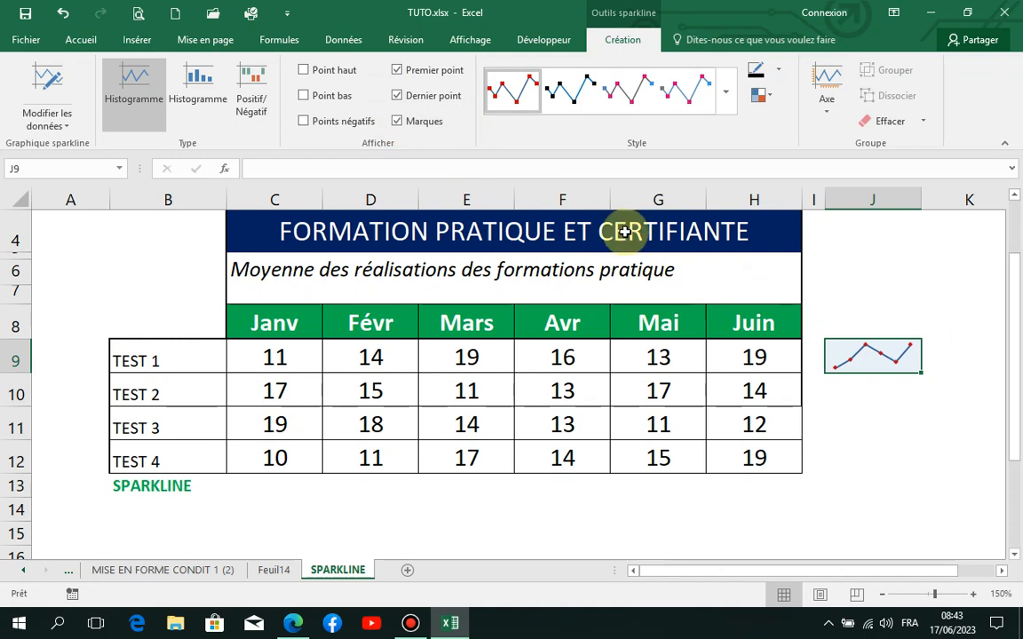
{"action": "left_click", "coordinate": [400, 98]}
{"action": "left_click", "coordinate": [397, 71]}
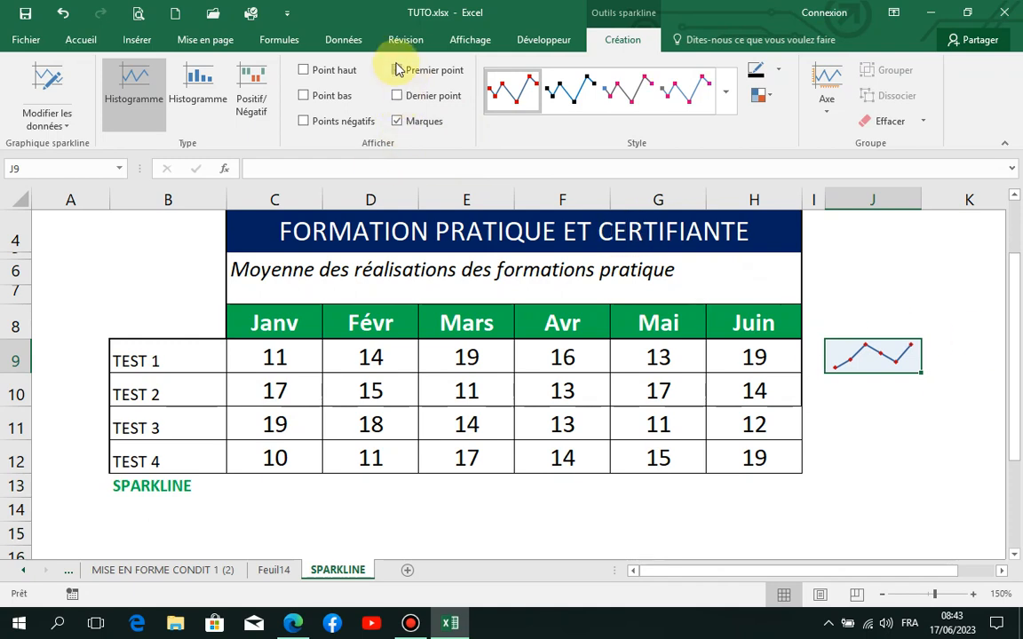
{"action": "left_click", "coordinate": [407, 125]}
Step: Apply the green line style from the style gallery to the J9 sparkline
{"action": "left_click", "coordinate": [725, 100]}
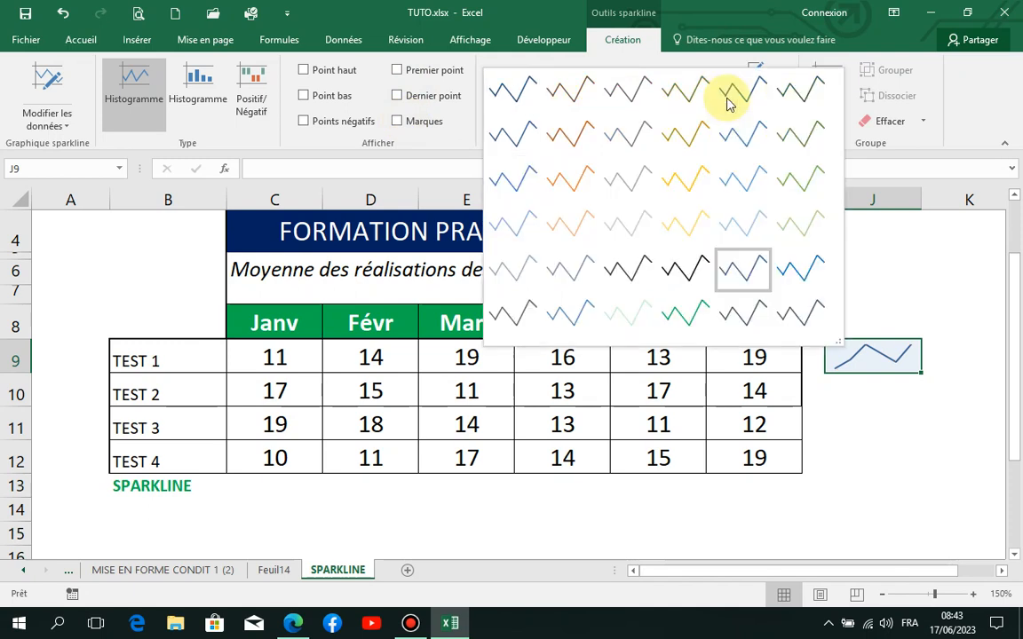
{"action": "left_click", "coordinate": [686, 314]}
{"action": "left_click", "coordinate": [924, 312]}
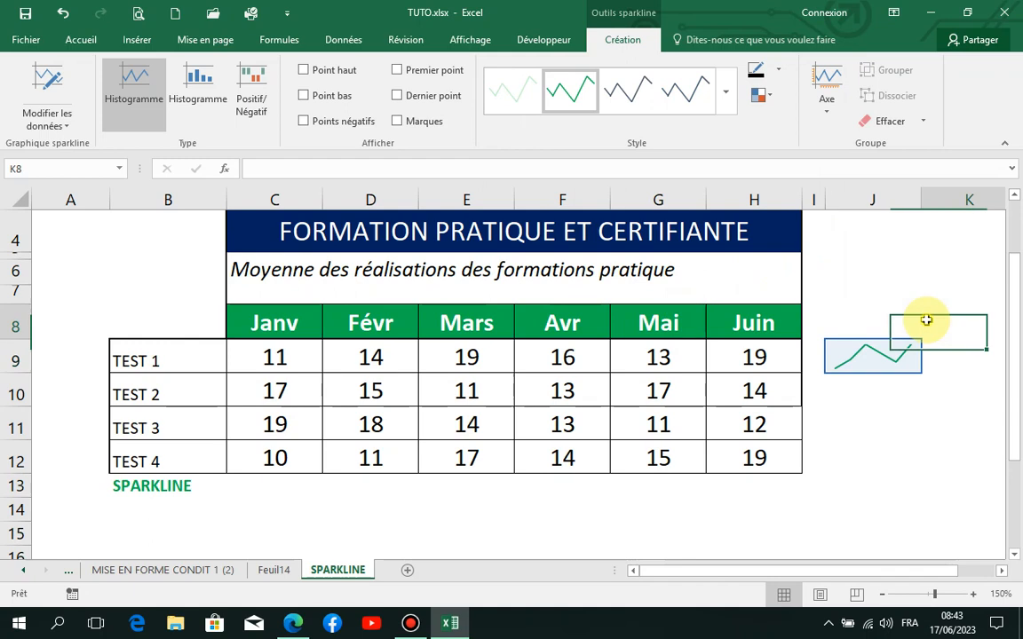
{"action": "left_click", "coordinate": [872, 347]}
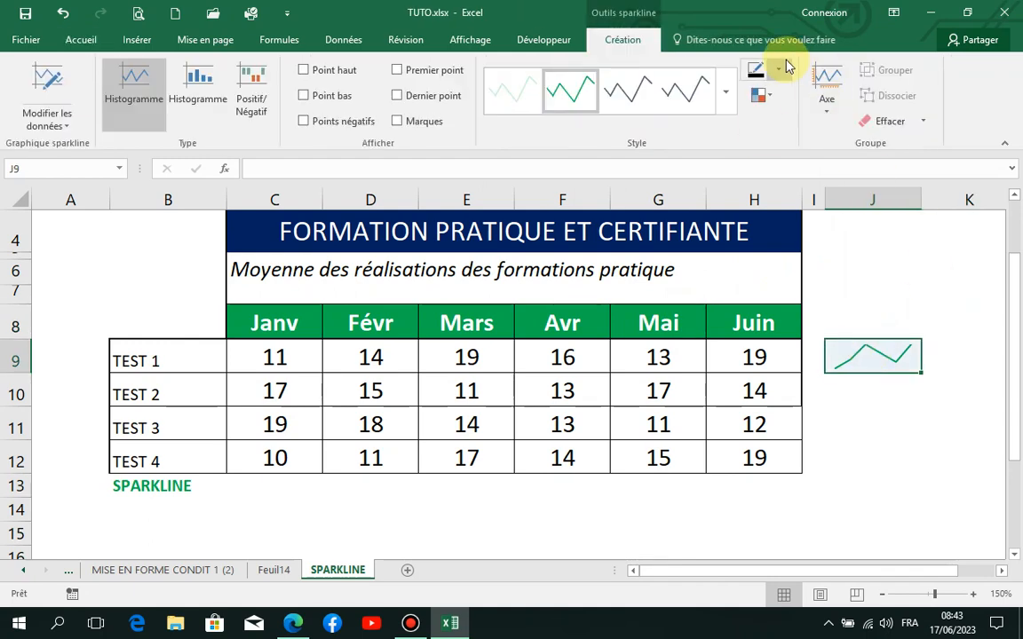
Step: Examine the line color, marker color and axis options available for the J9 sparkline
{"action": "left_click", "coordinate": [781, 68]}
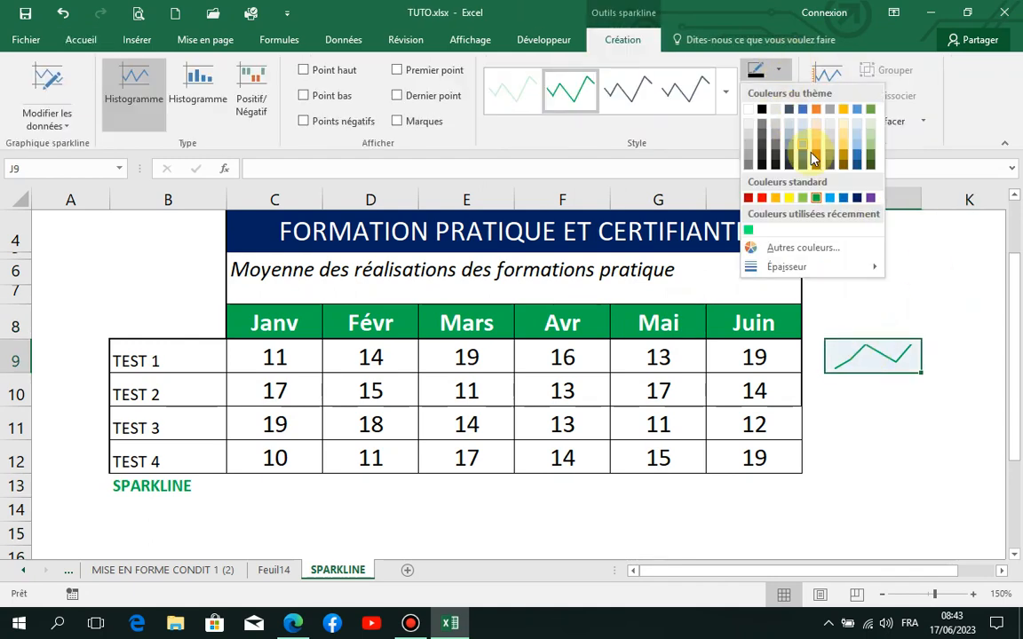
{"action": "left_click", "coordinate": [781, 69]}
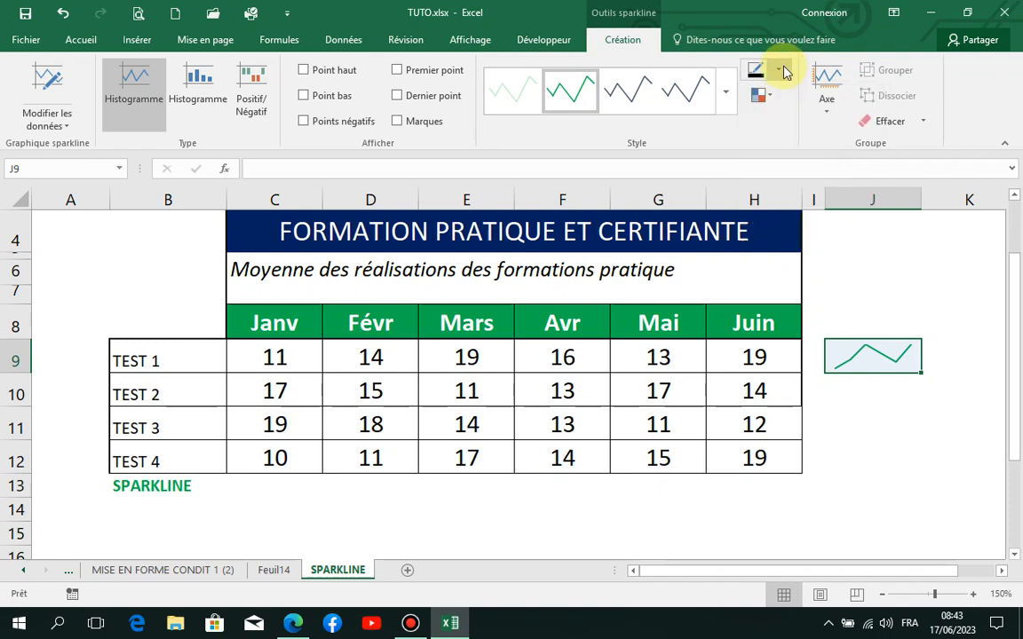
{"action": "left_click", "coordinate": [762, 93]}
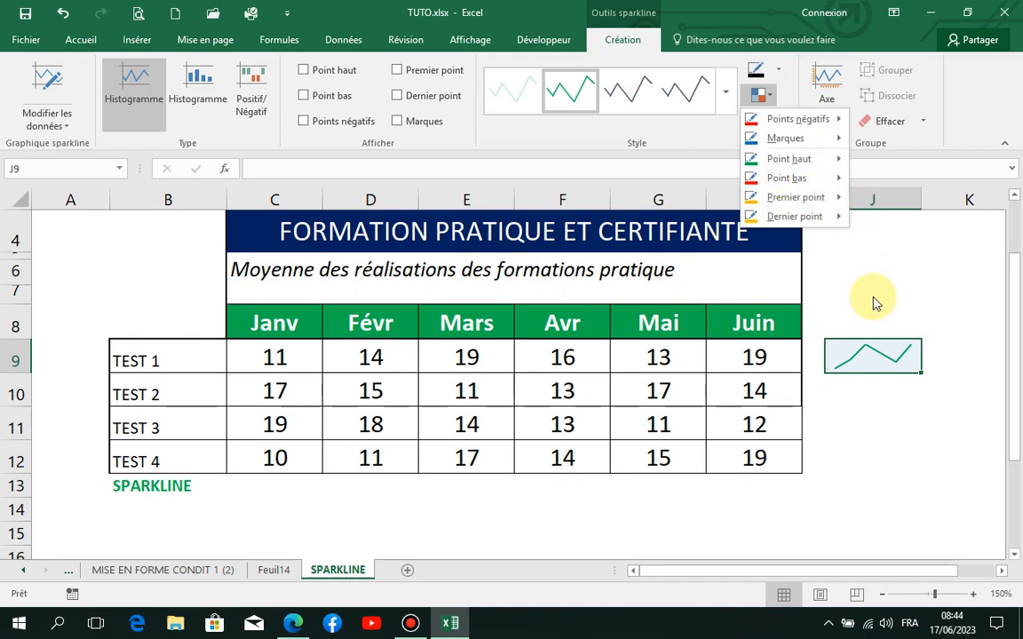
{"action": "left_click", "coordinate": [856, 357]}
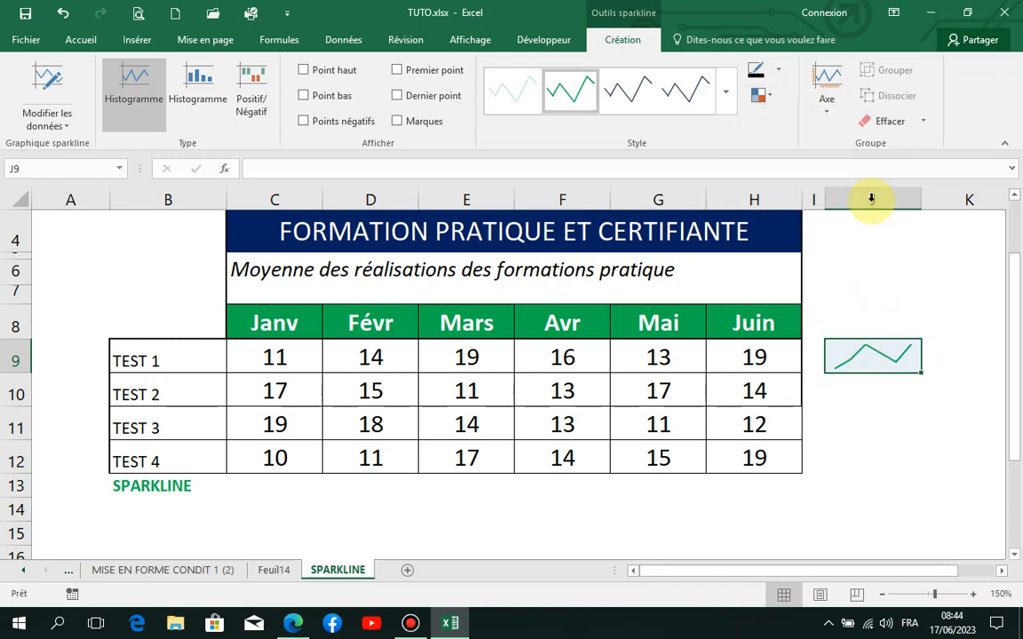
{"action": "left_click", "coordinate": [829, 113]}
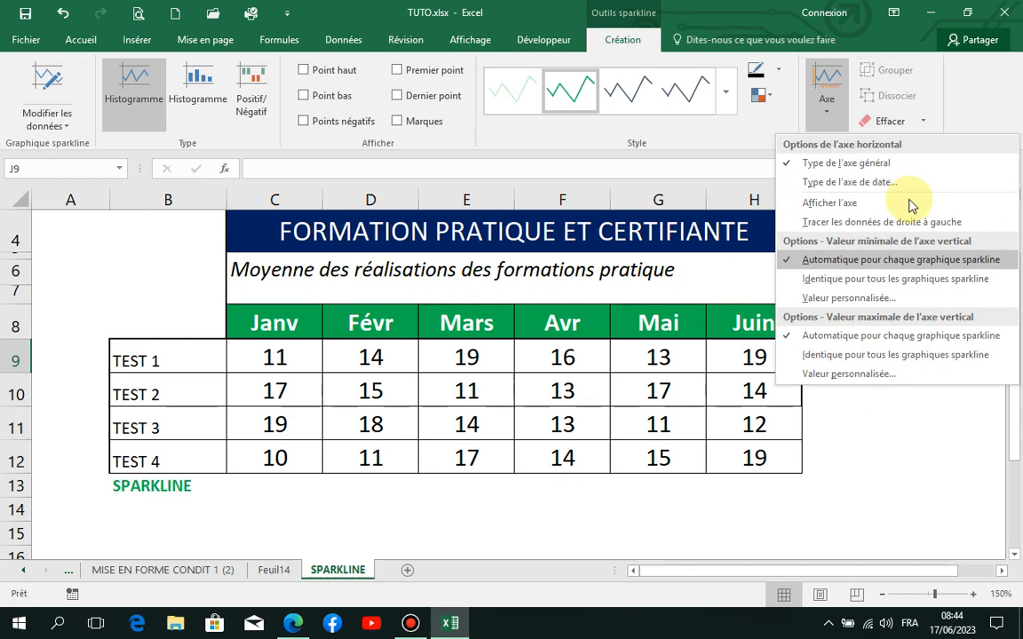
{"action": "left_click", "coordinate": [829, 119]}
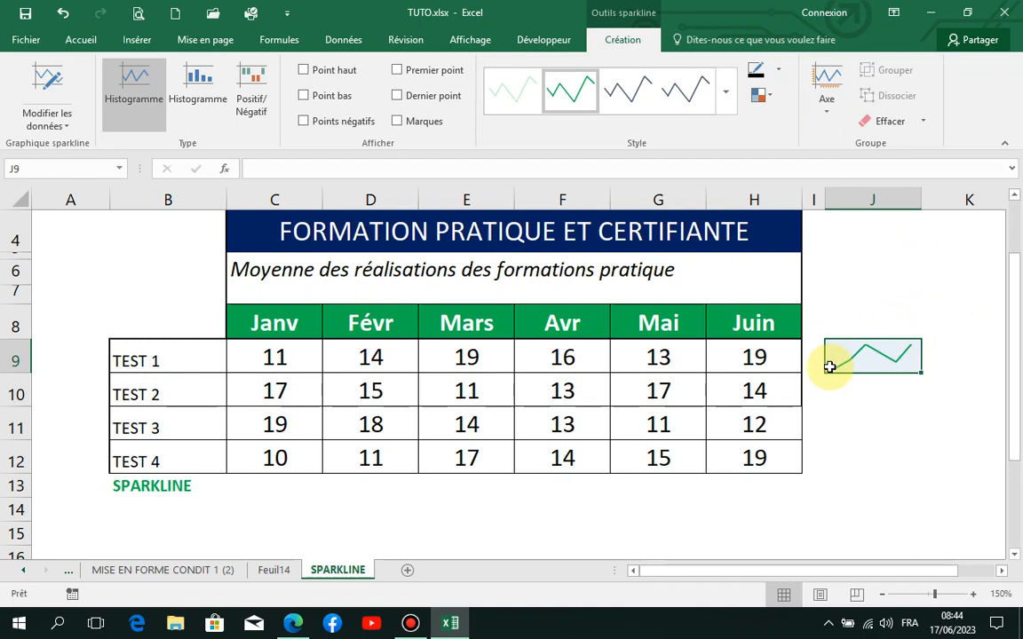
Step: Review the data range and location range of the J9 sparkline group without changing them
{"action": "left_click", "coordinate": [57, 115]}
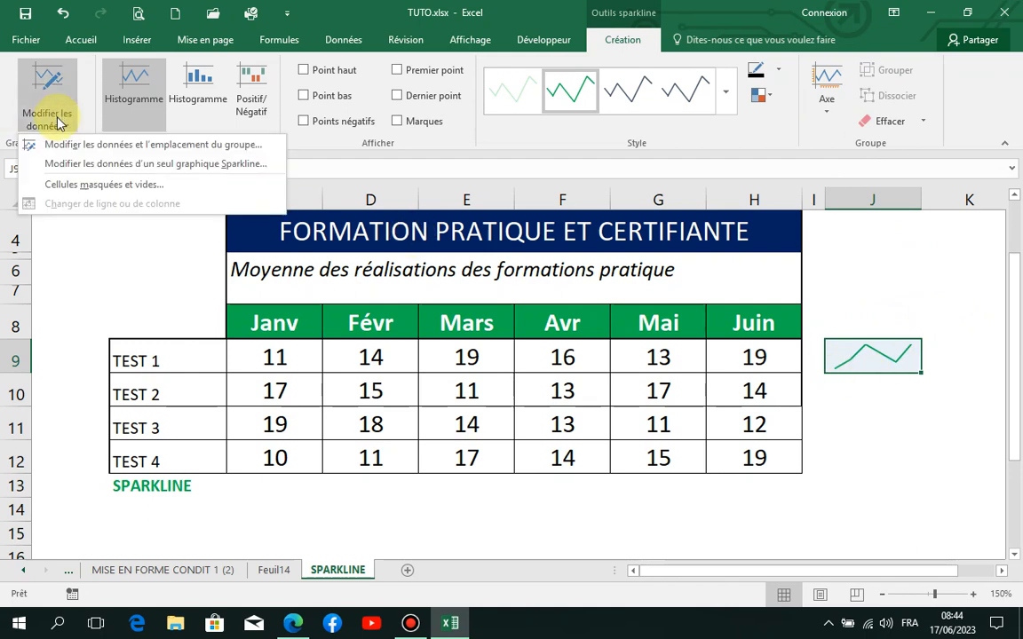
{"action": "left_click", "coordinate": [103, 145]}
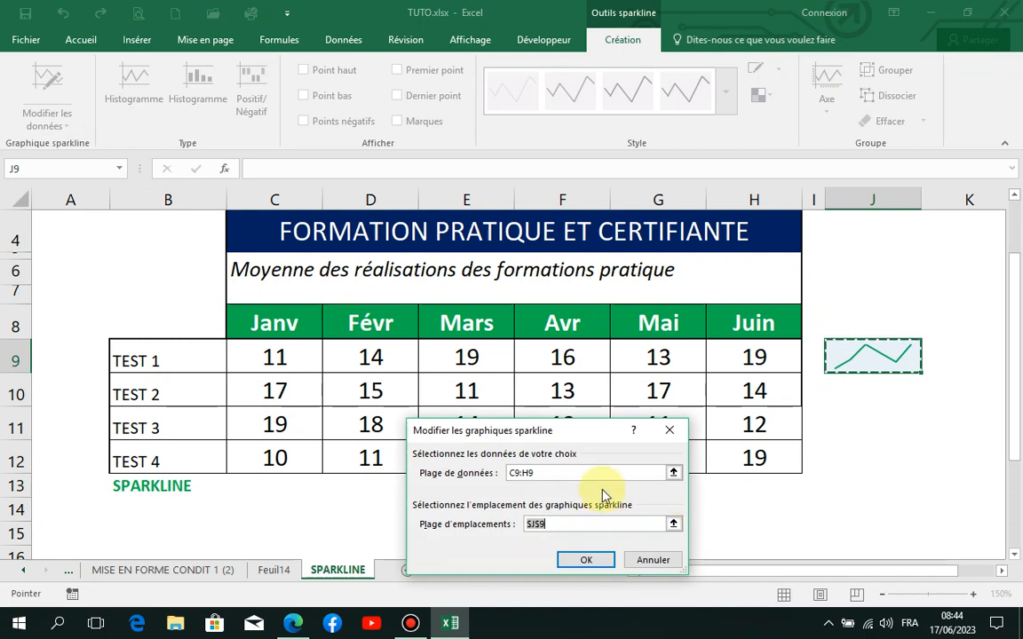
{"action": "left_click", "coordinate": [551, 524]}
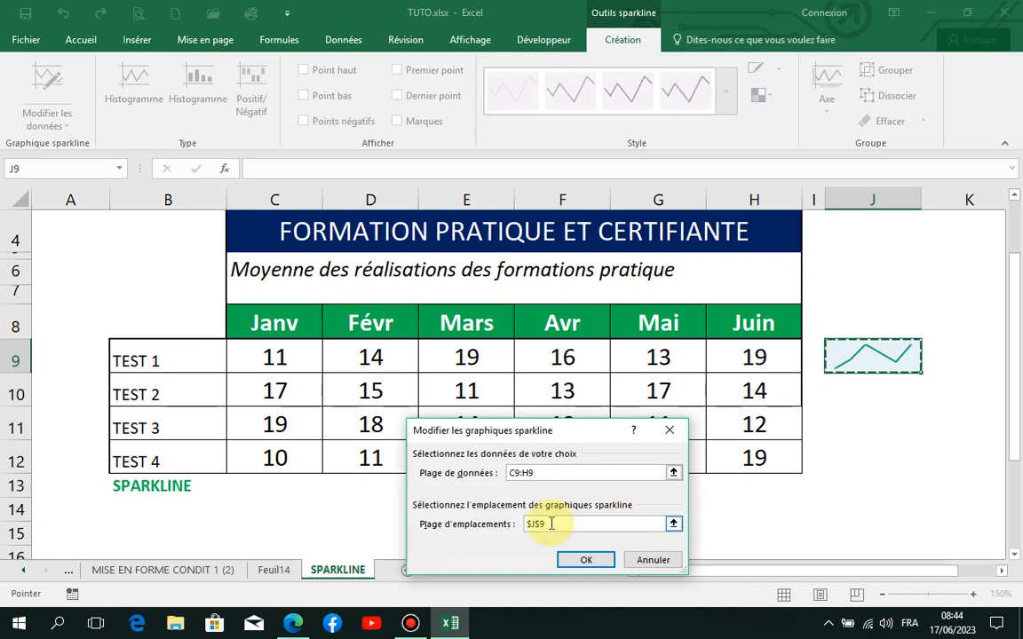
{"action": "left_click", "coordinate": [551, 523]}
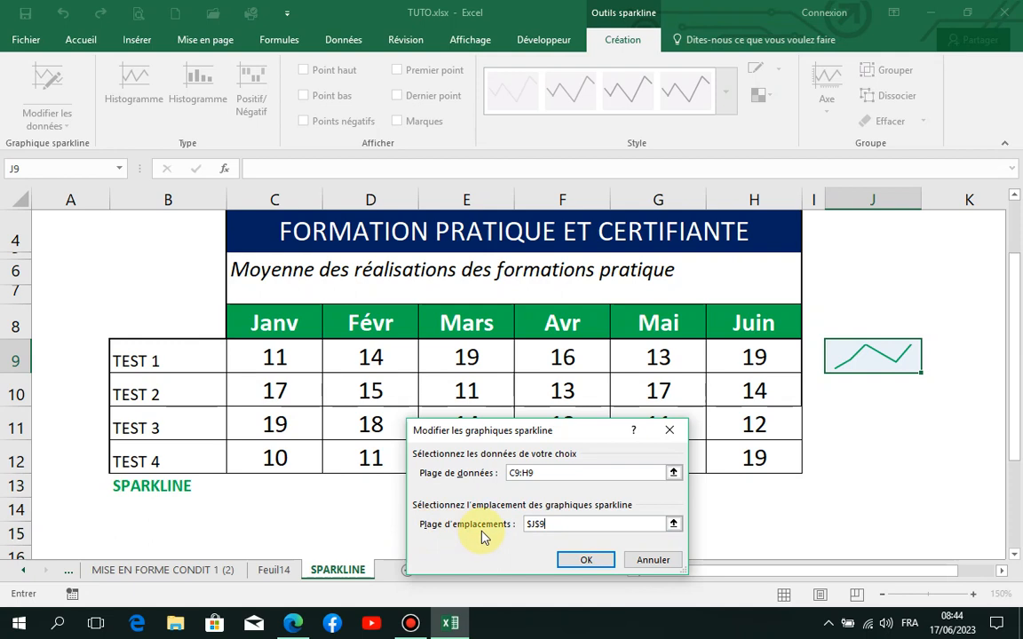
{"action": "left_click", "coordinate": [657, 560]}
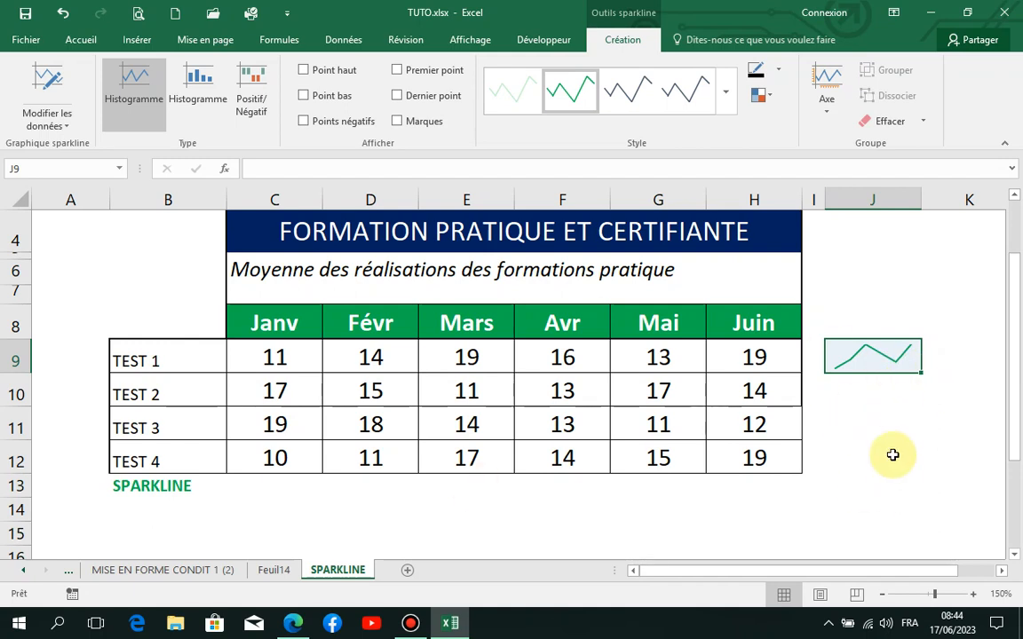
{"action": "left_click", "coordinate": [935, 464]}
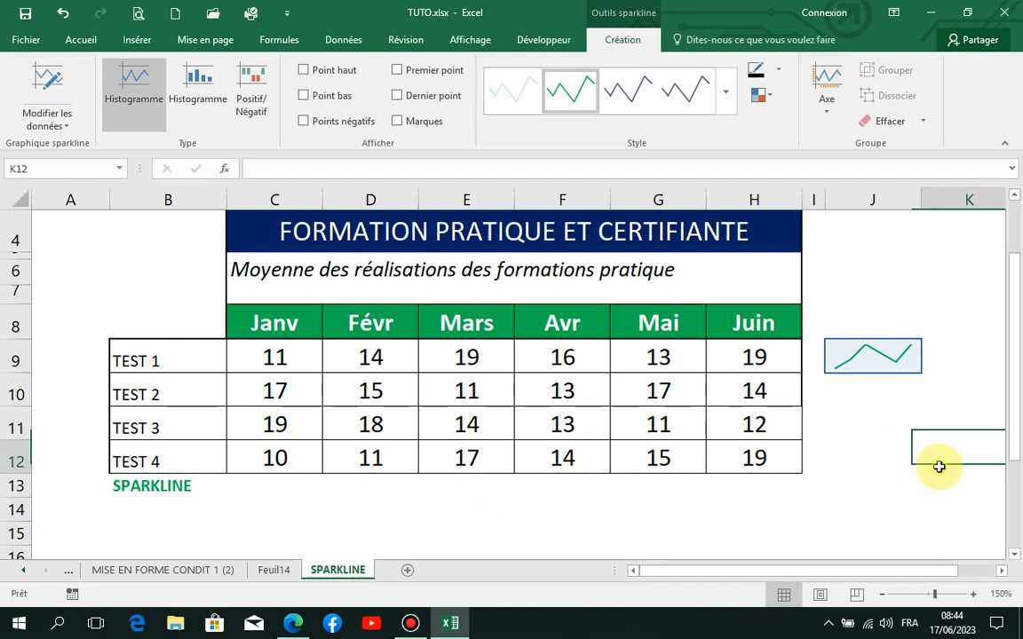
{"action": "left_click", "coordinate": [871, 346]}
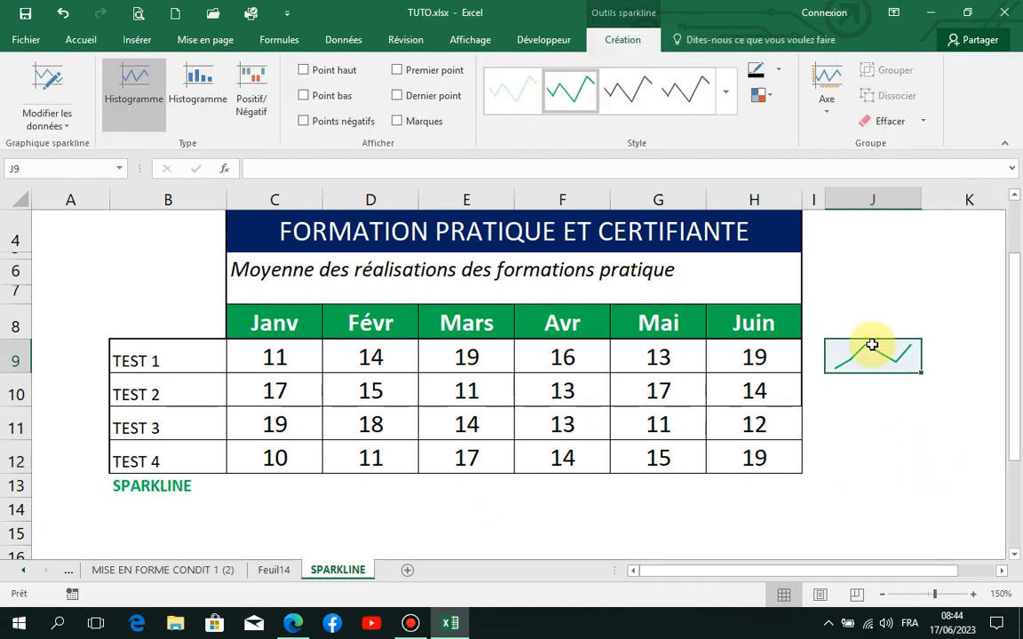
Step: Insert a line sparkline in C13 for the Janv results in C9:C12 and convert it to the column type
{"action": "left_click", "coordinate": [271, 487]}
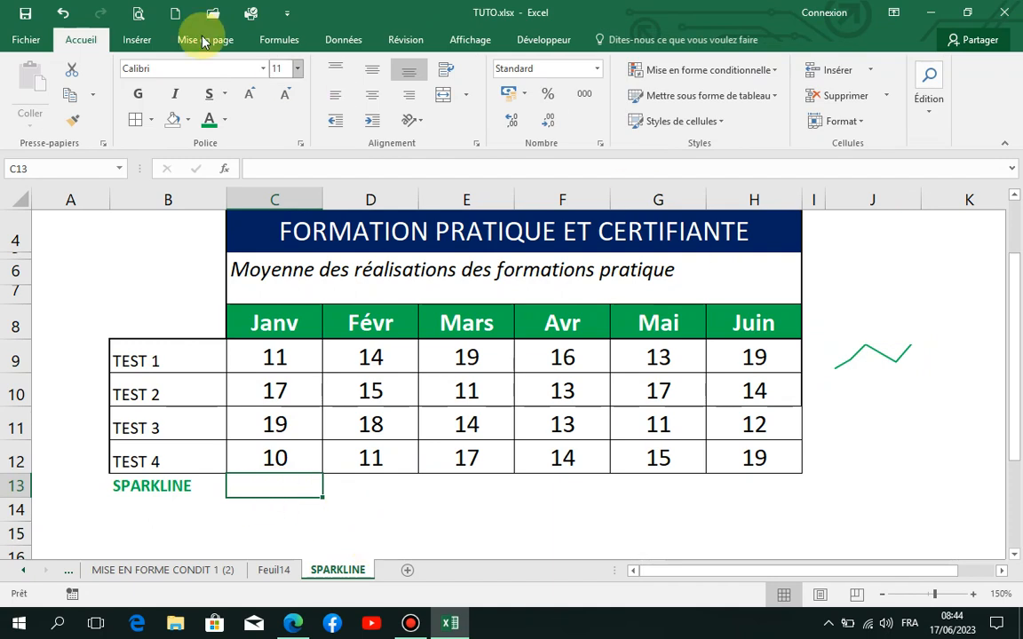
{"action": "left_click", "coordinate": [137, 39]}
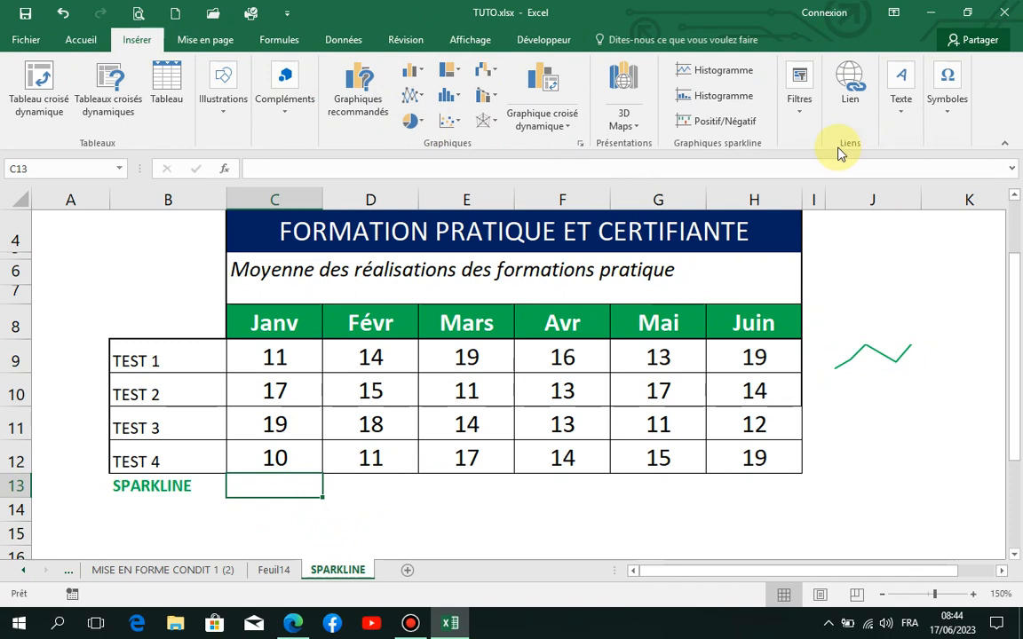
{"action": "left_click", "coordinate": [741, 73]}
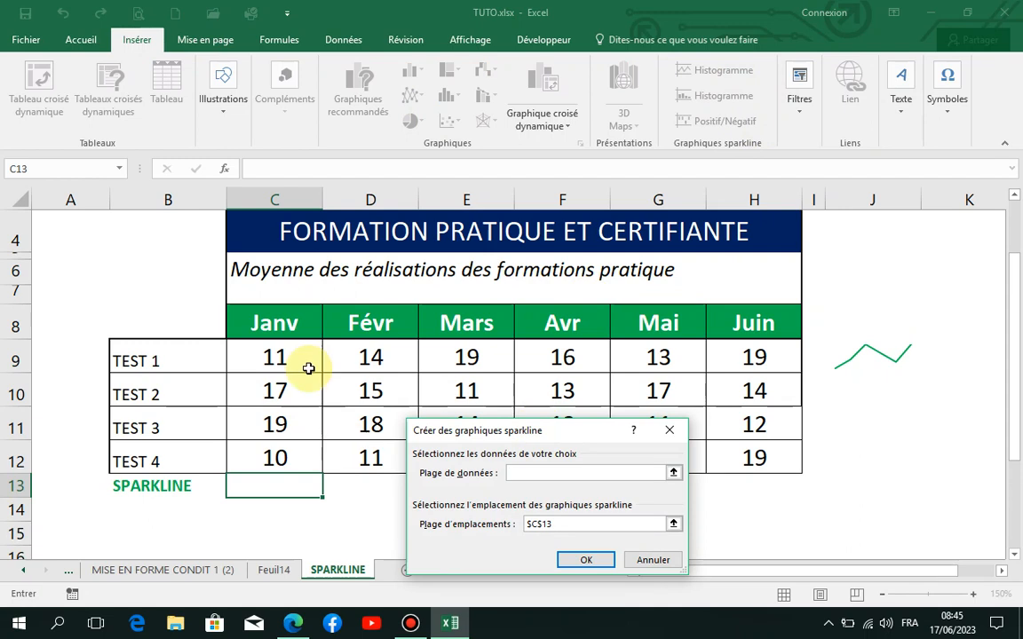
{"action": "left_click_drag", "start_coordinate": [279, 347], "coordinate": [287, 450]}
{"action": "left_click", "coordinate": [586, 560]}
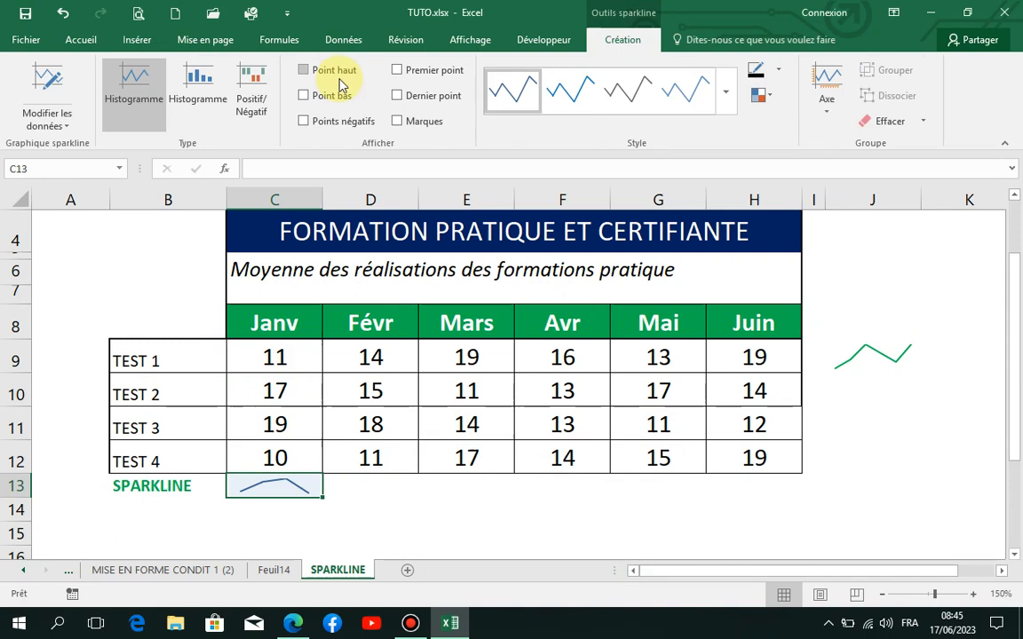
{"action": "left_click", "coordinate": [198, 89]}
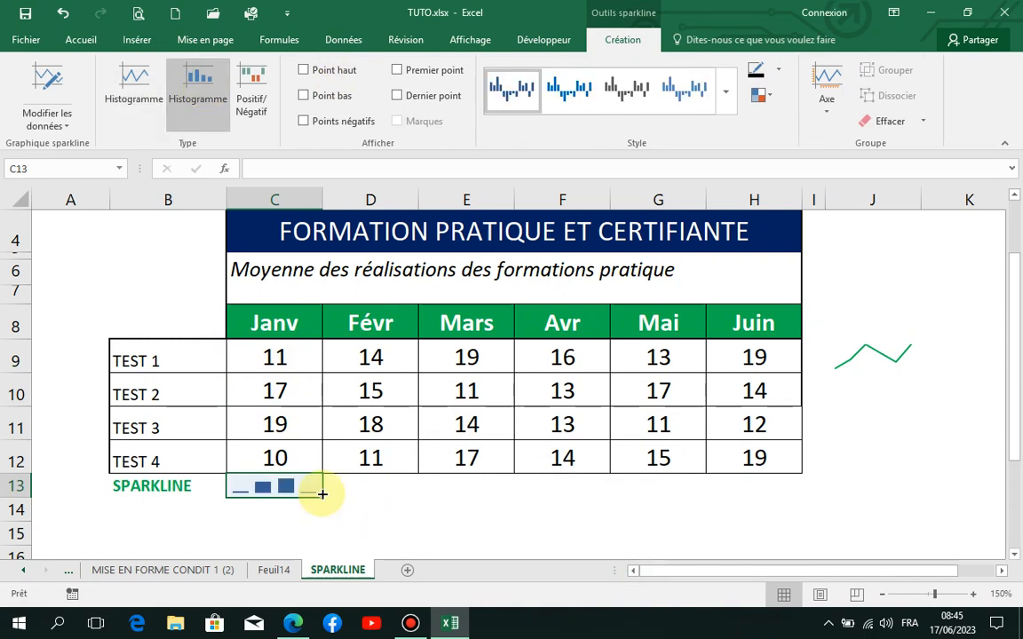
Step: Fill the C13 column sparkline across to H13 and make row 13 slightly taller
{"action": "left_click_drag", "start_coordinate": [322, 498], "coordinate": [777, 510]}
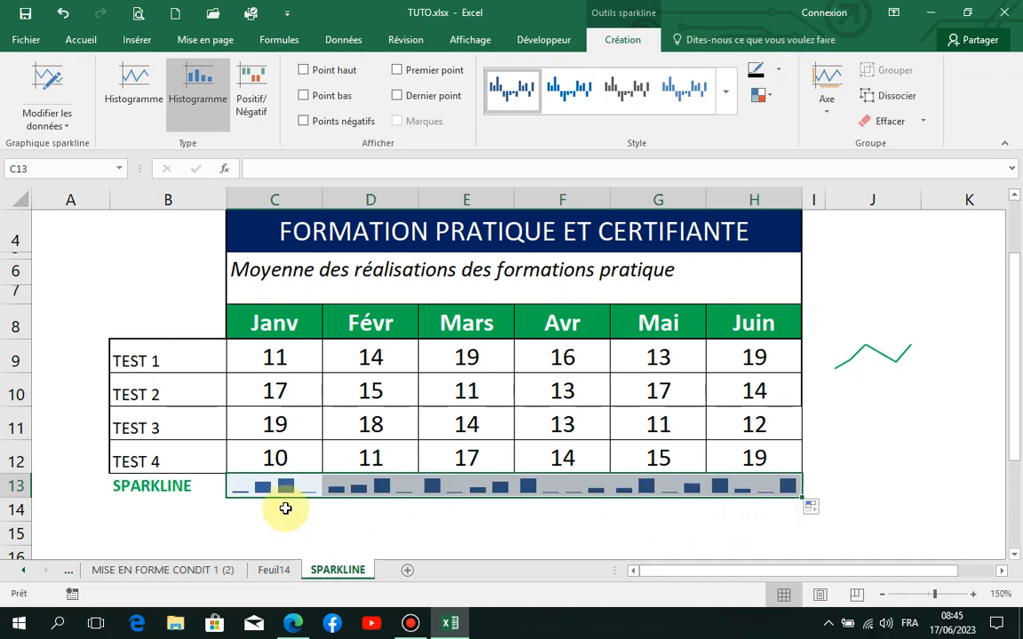
{"action": "left_click_drag", "start_coordinate": [28, 499], "coordinate": [29, 513]}
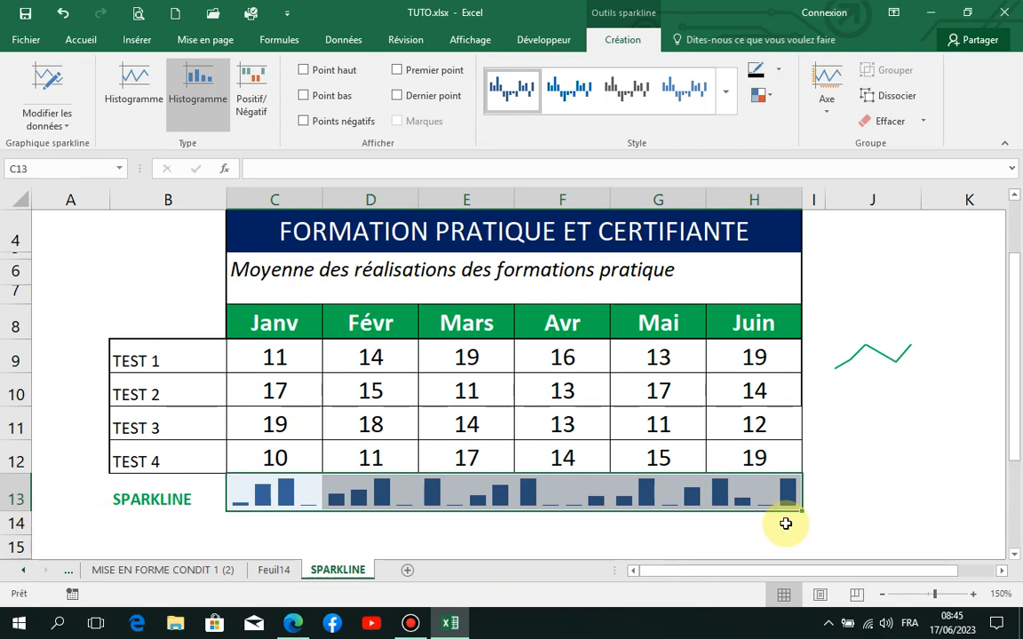
{"action": "left_click", "coordinate": [936, 502]}
Step: Inspect the column sparklines of each month one by one from C13 to H13
{"action": "left_click", "coordinate": [272, 497]}
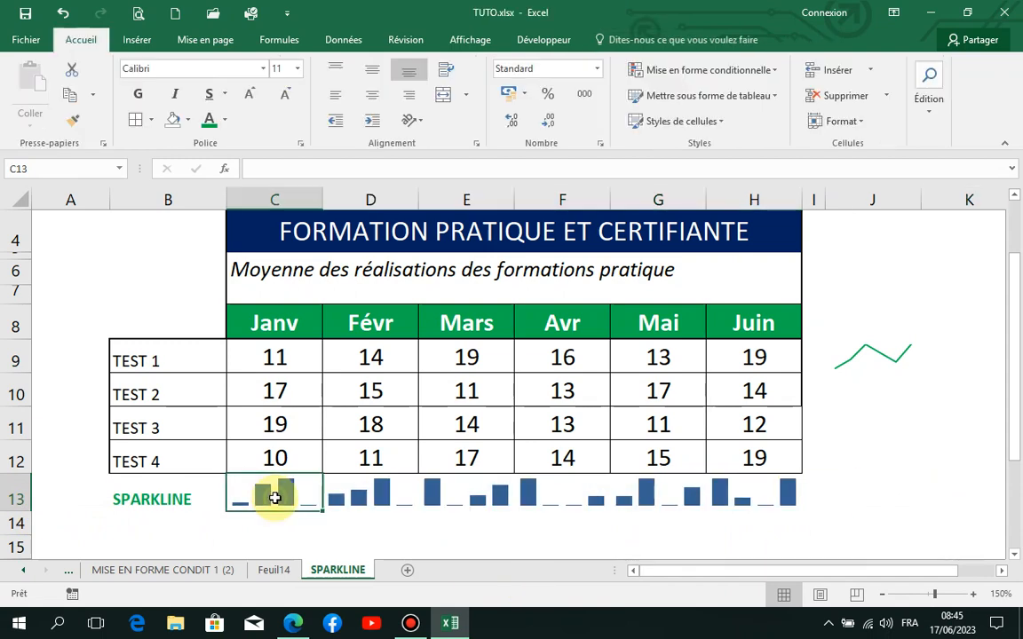
{"action": "left_click", "coordinate": [365, 493]}
{"action": "left_click", "coordinate": [471, 499]}
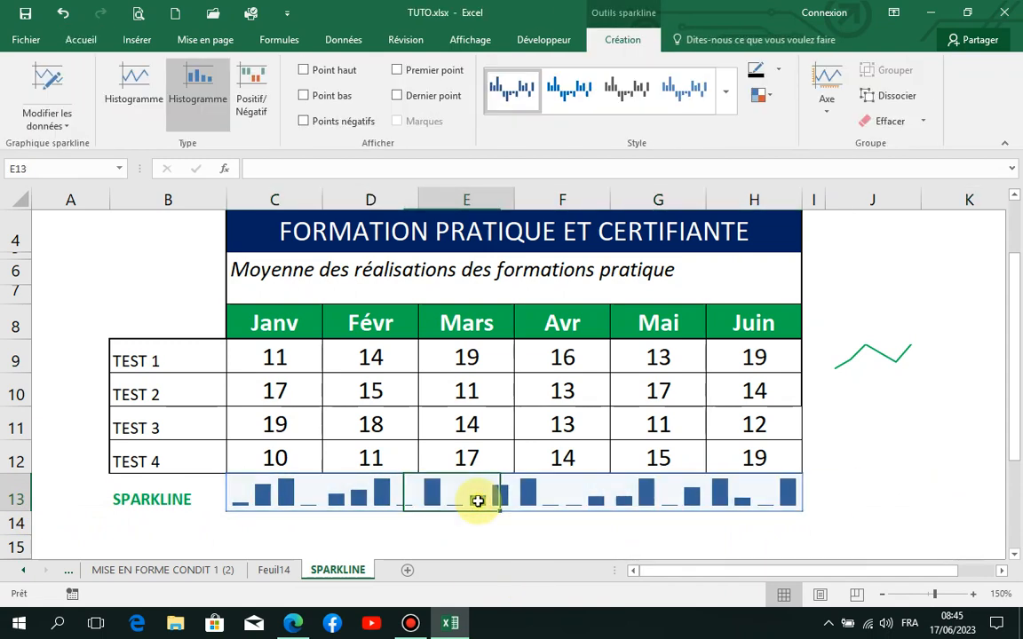
{"action": "left_click", "coordinate": [586, 502]}
{"action": "left_click", "coordinate": [657, 501]}
{"action": "left_click", "coordinate": [770, 500]}
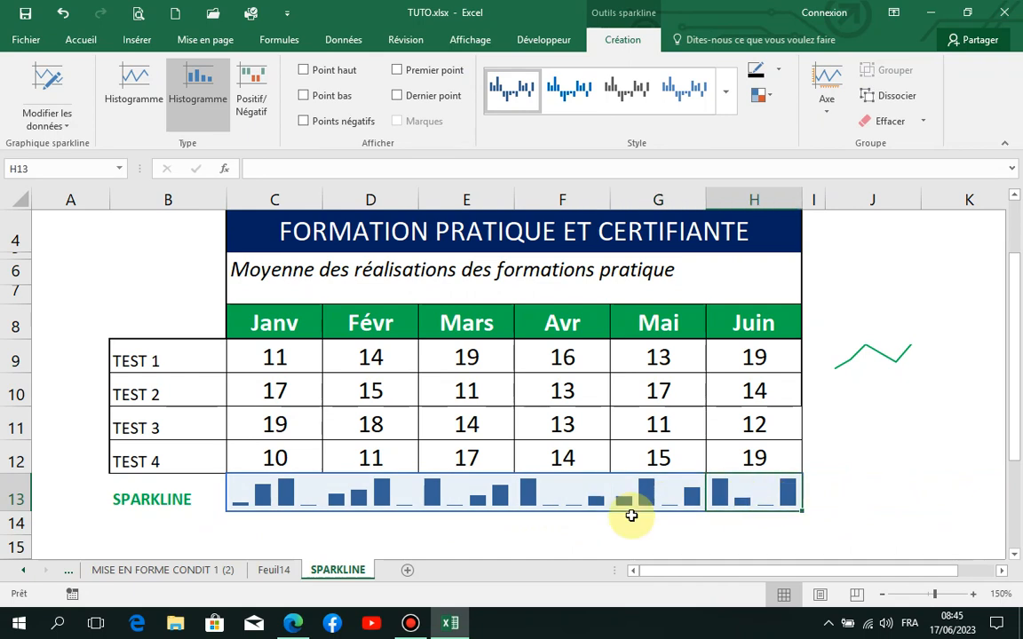
Step: Widen the Mai column G and the Mars column E slightly
{"action": "left_click", "coordinate": [837, 475]}
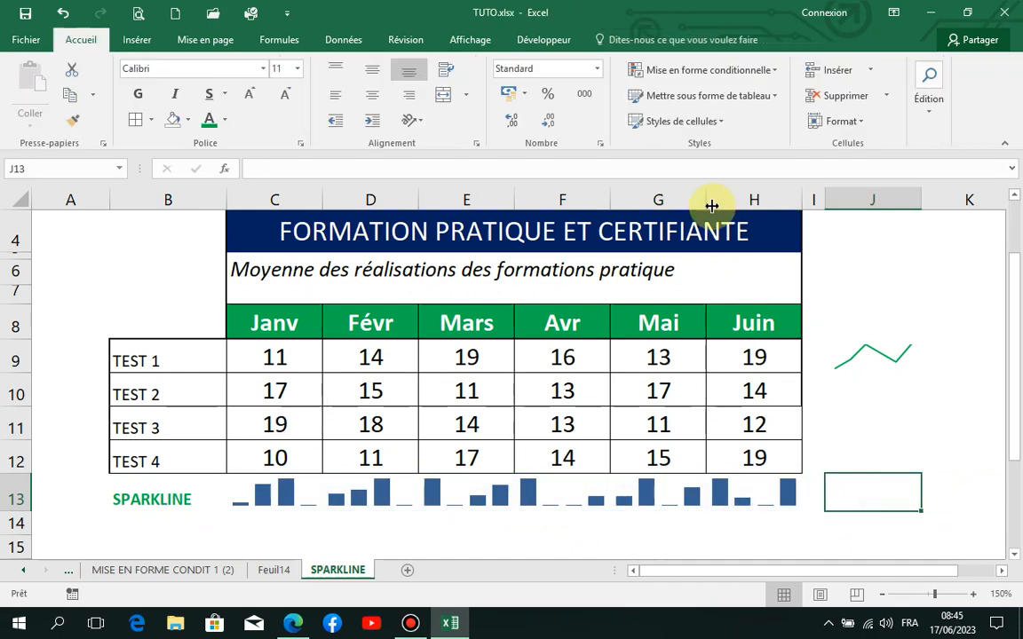
{"action": "left_click_drag", "start_coordinate": [705, 203], "coordinate": [717, 202]}
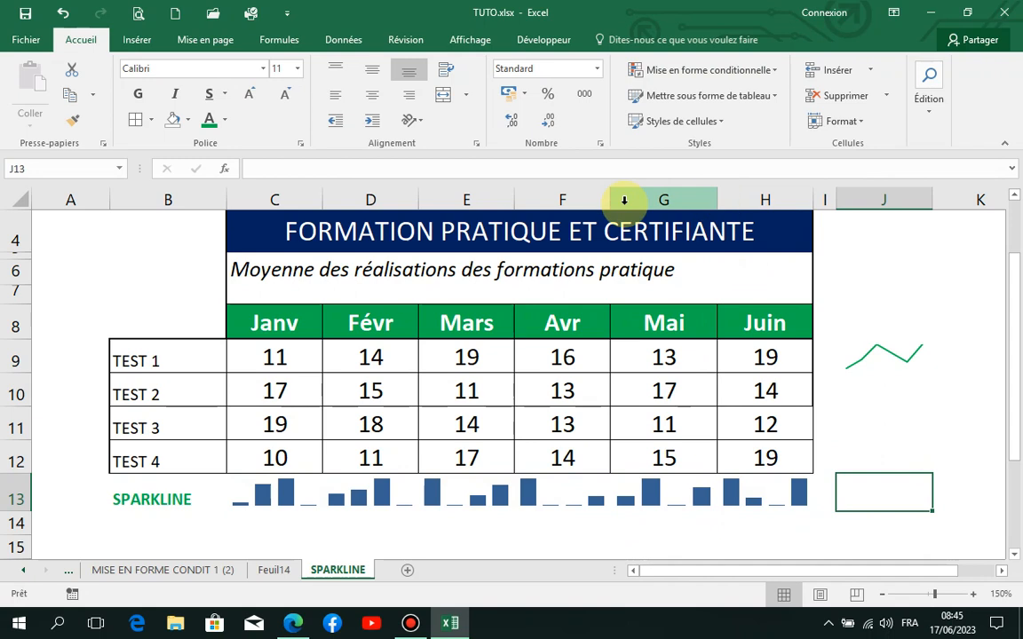
{"action": "left_click_drag", "start_coordinate": [513, 203], "coordinate": [531, 207]}
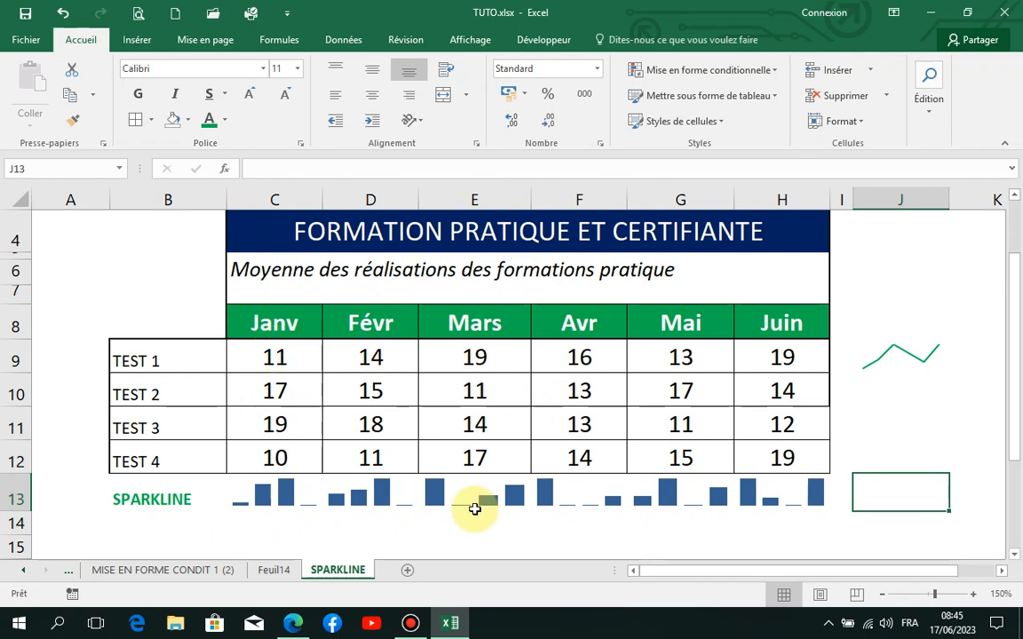
Step: Review the monthly column sparklines in row 13 again, from Janv to Juin
{"action": "left_click", "coordinate": [283, 502]}
{"action": "left_click", "coordinate": [350, 493]}
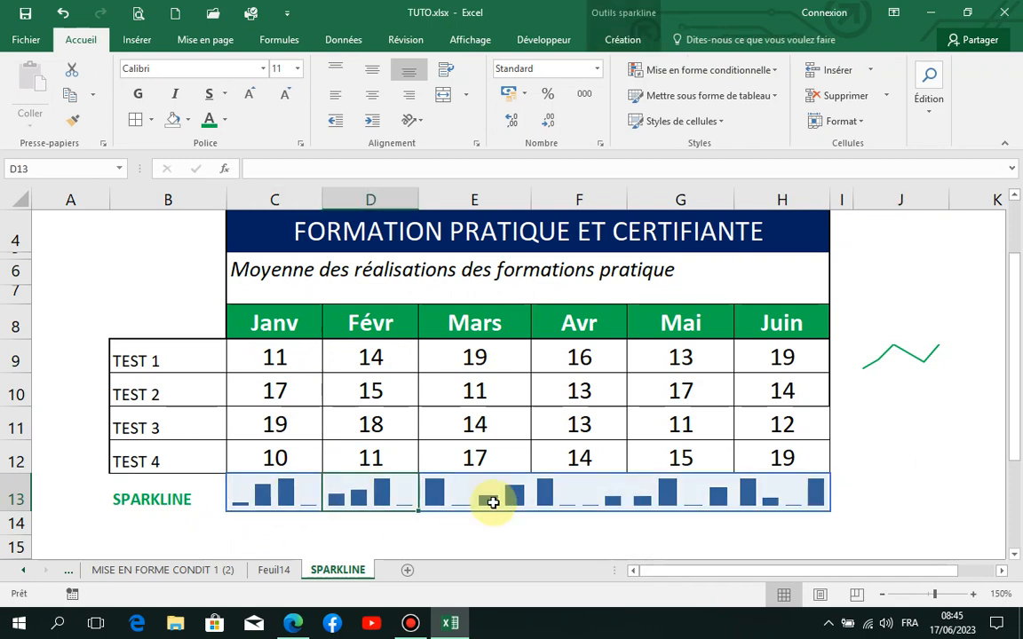
{"action": "left_click", "coordinate": [495, 503]}
{"action": "left_click", "coordinate": [598, 500]}
{"action": "left_click", "coordinate": [712, 502]}
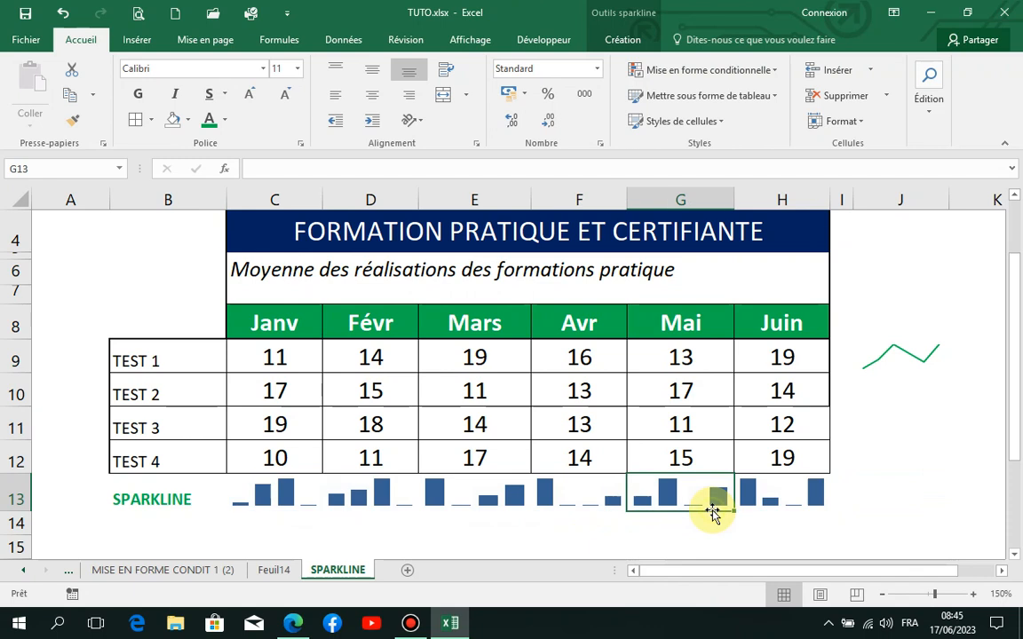
{"action": "left_click", "coordinate": [786, 500]}
Step: Apply the orange style from the style gallery to the column sparklines in row 13
{"action": "left_click", "coordinate": [275, 488]}
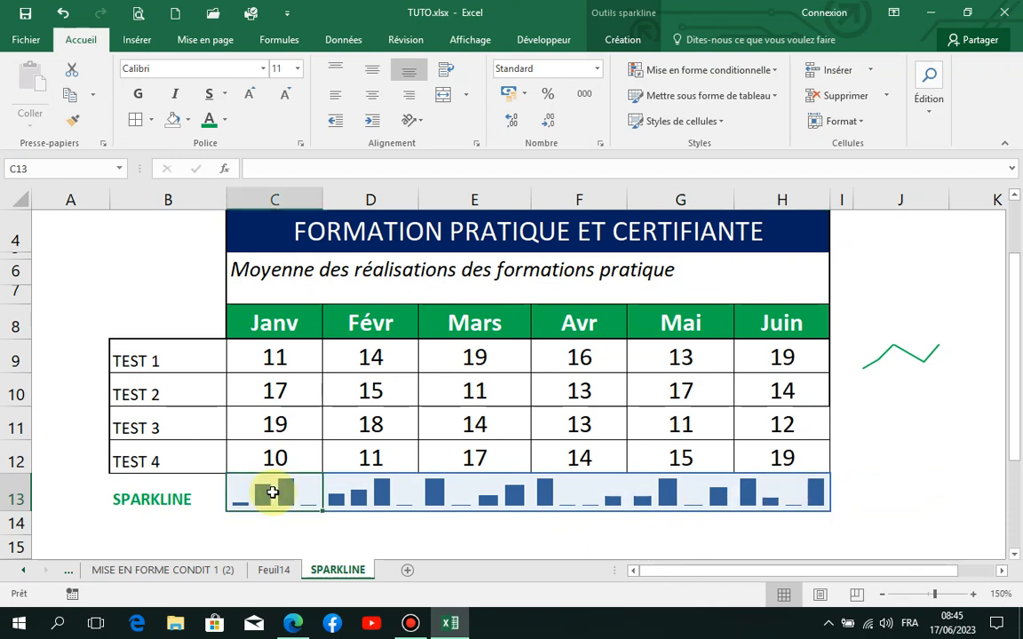
{"action": "left_click", "coordinate": [639, 42]}
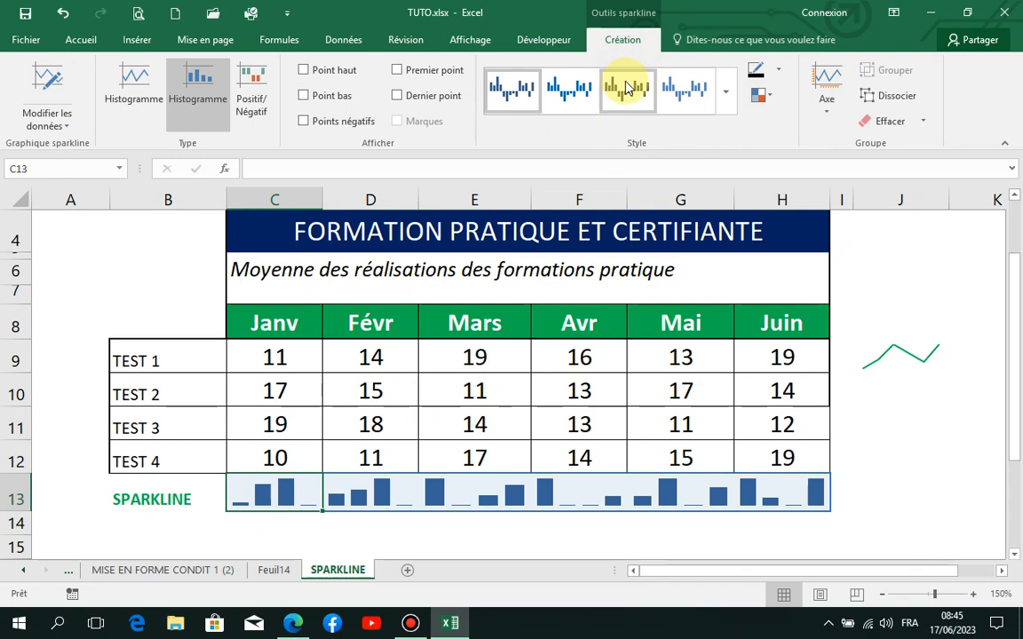
{"action": "left_click", "coordinate": [725, 93]}
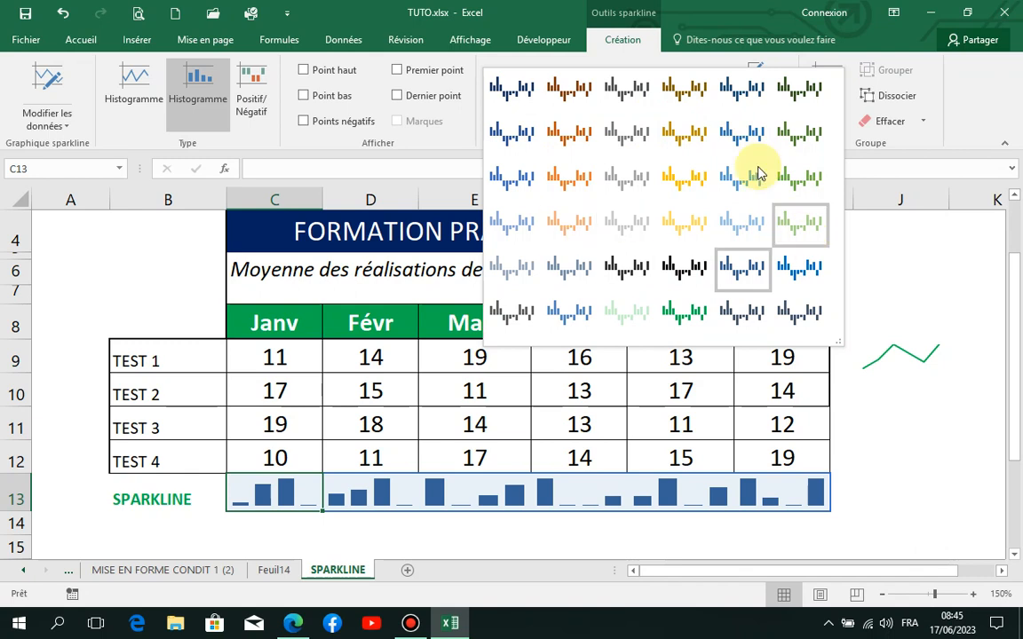
{"action": "key", "text": "Escape"}
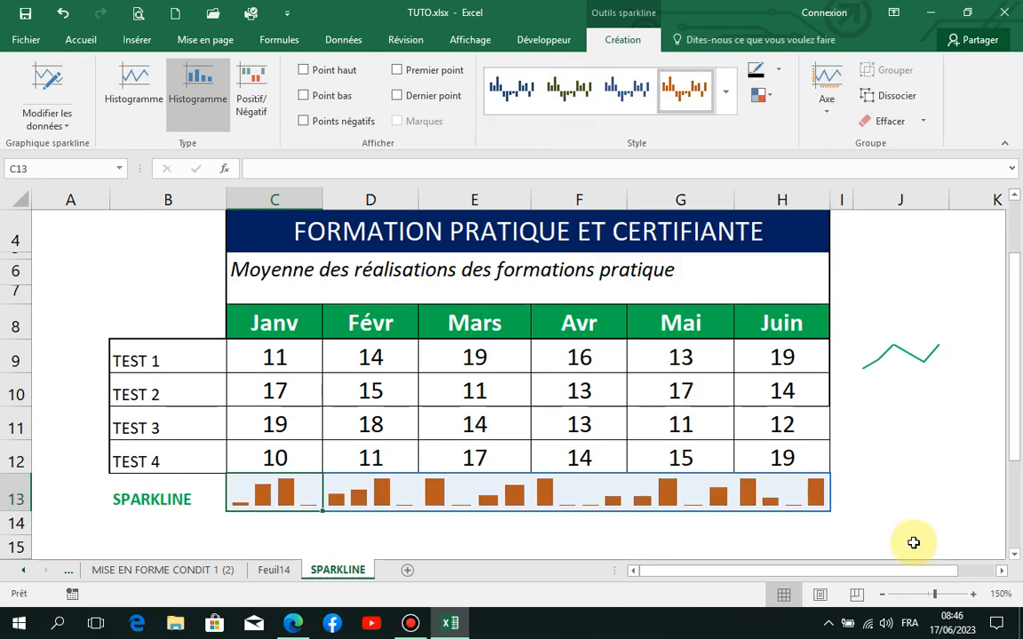
{"action": "left_click", "coordinate": [906, 543]}
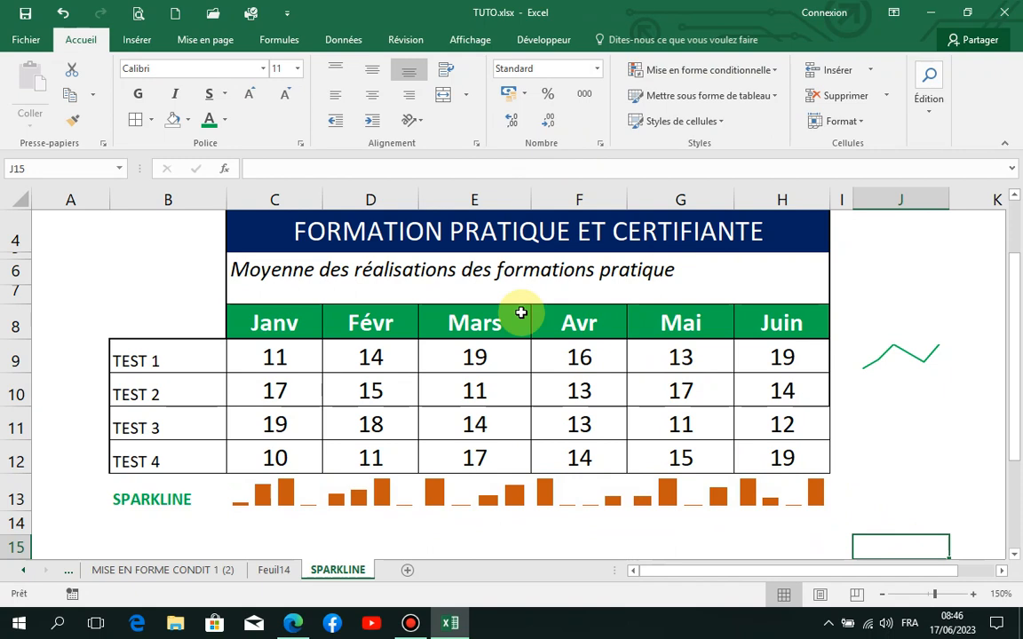
Step: Change the TEST 1 result for Mars in E9 to -19 and increase the height of row 13
{"action": "left_click", "coordinate": [290, 489]}
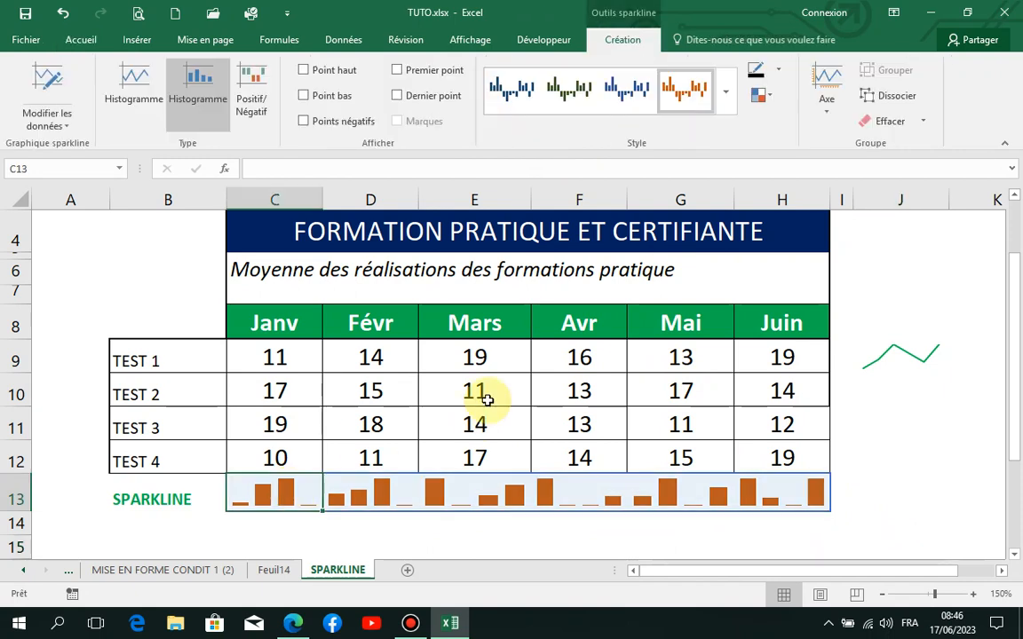
{"action": "left_click", "coordinate": [481, 356]}
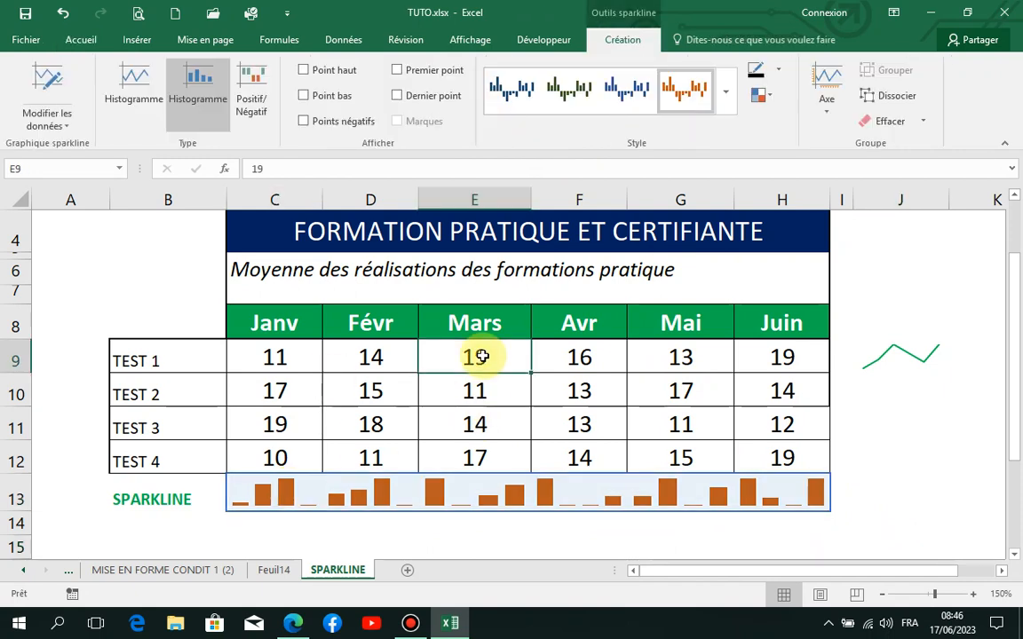
{"action": "double_click", "coordinate": [462, 355]}
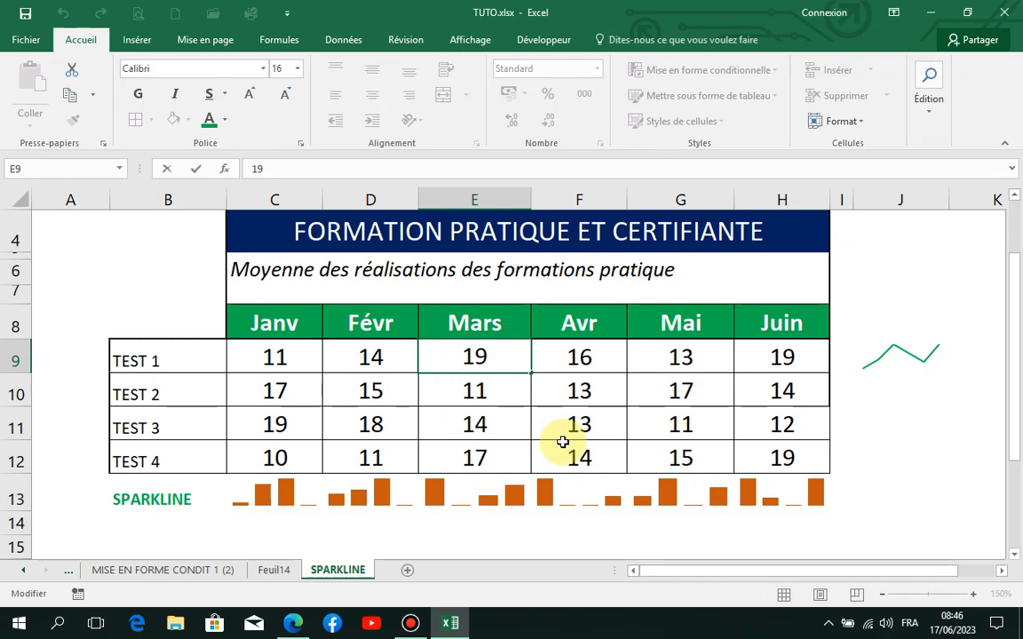
{"action": "type", "text": "-"}
{"action": "key", "text": "Return"}
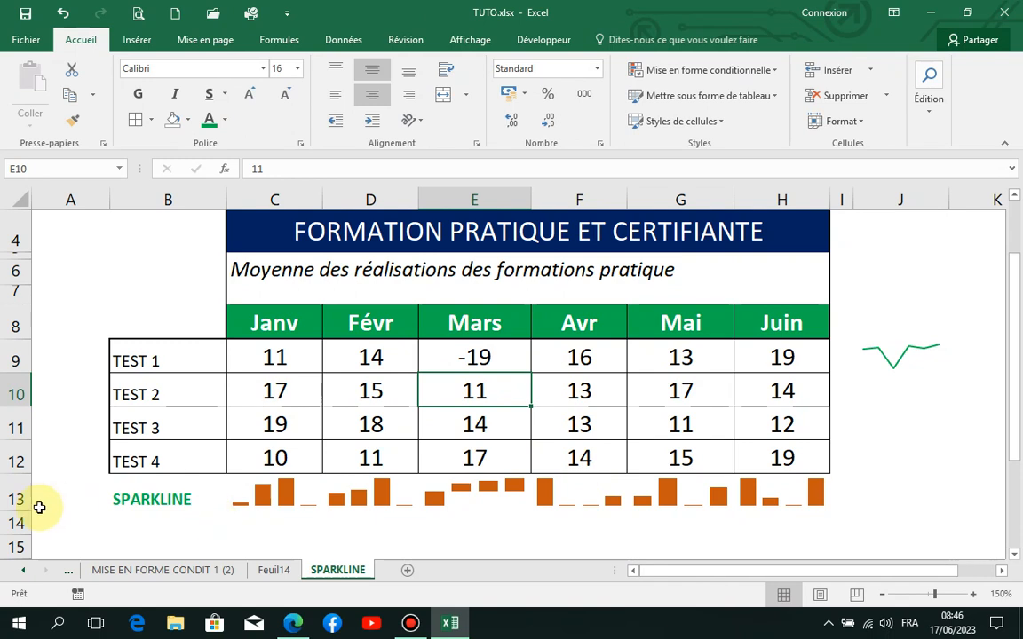
{"action": "left_click_drag", "start_coordinate": [30, 512], "coordinate": [31, 540]}
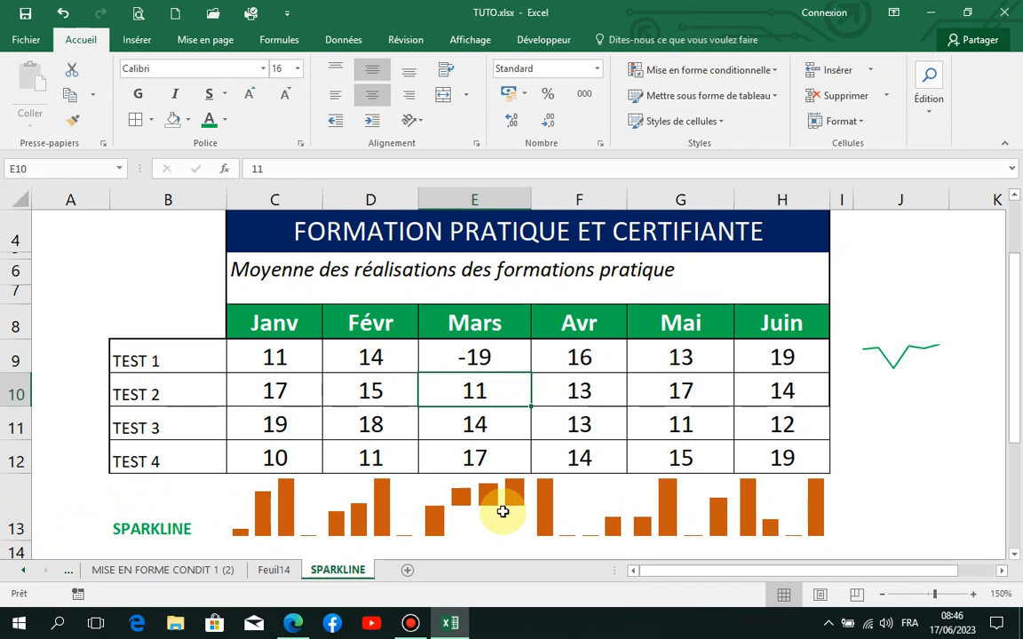
Step: Apply the dark green style to the column sparkline group in row 13
{"action": "left_click", "coordinate": [503, 511]}
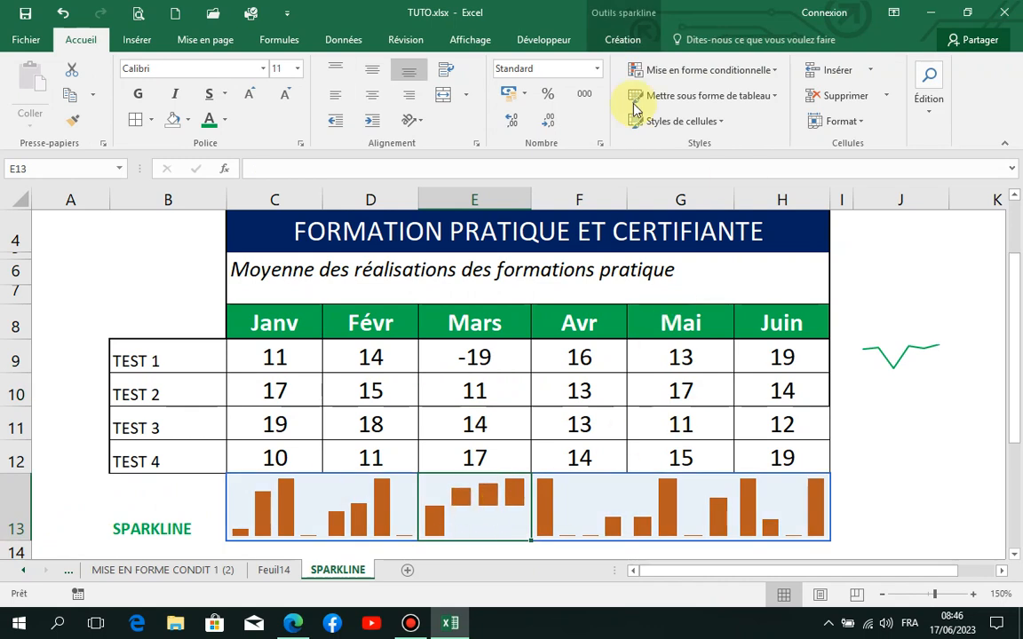
{"action": "left_click", "coordinate": [632, 42]}
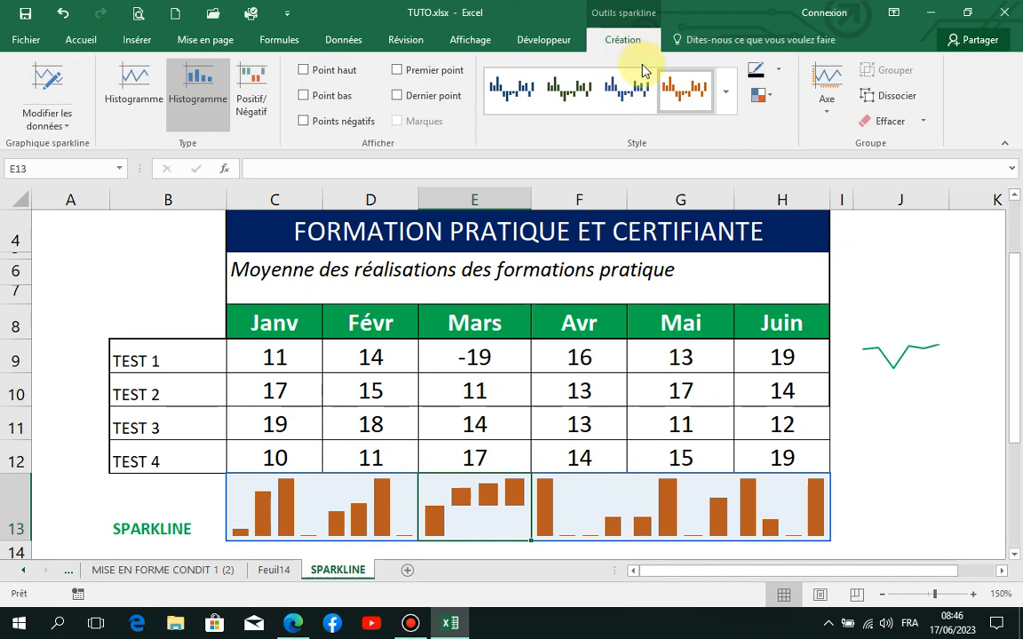
{"action": "left_click", "coordinate": [570, 87]}
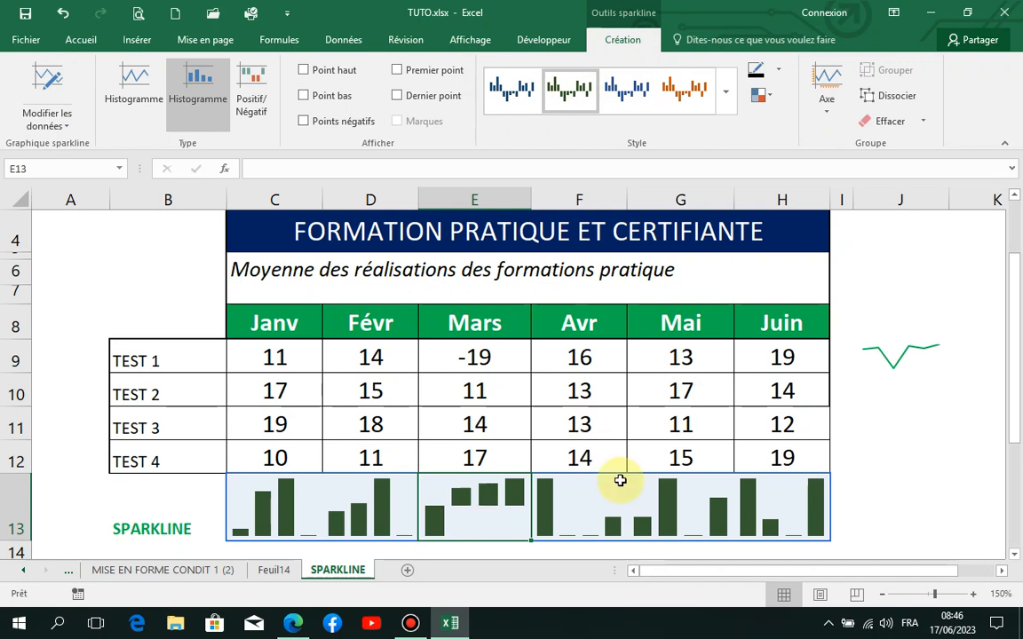
Step: Examine the axis options of the row 13 sparklines, and try highlighting their last point
{"action": "left_click", "coordinate": [831, 114]}
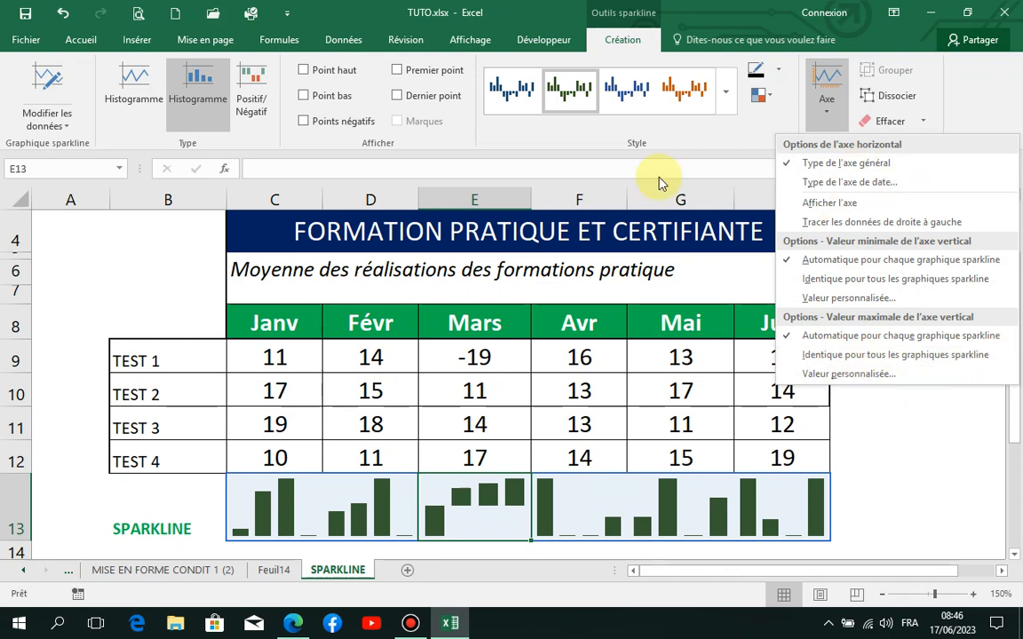
{"action": "left_click", "coordinate": [304, 96]}
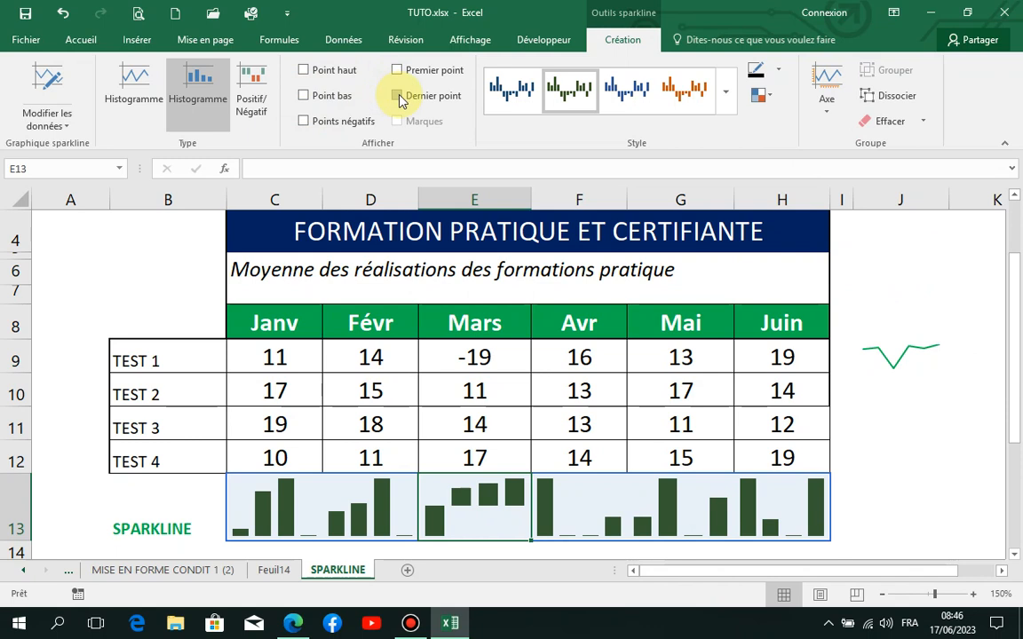
{"action": "left_click", "coordinate": [399, 95]}
{"action": "left_click", "coordinate": [400, 96]}
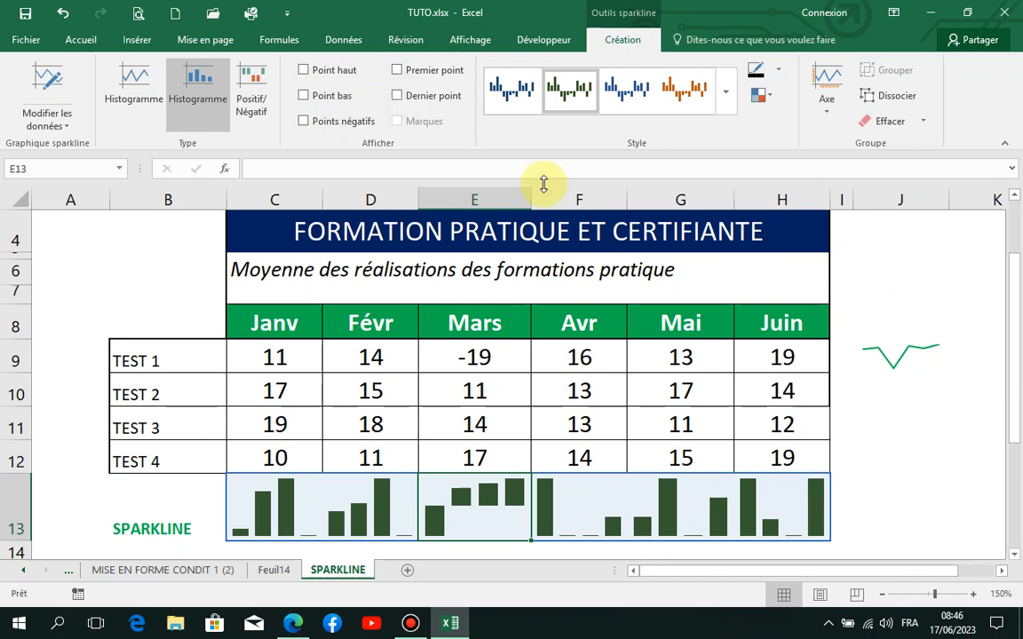
{"action": "left_click", "coordinate": [858, 465]}
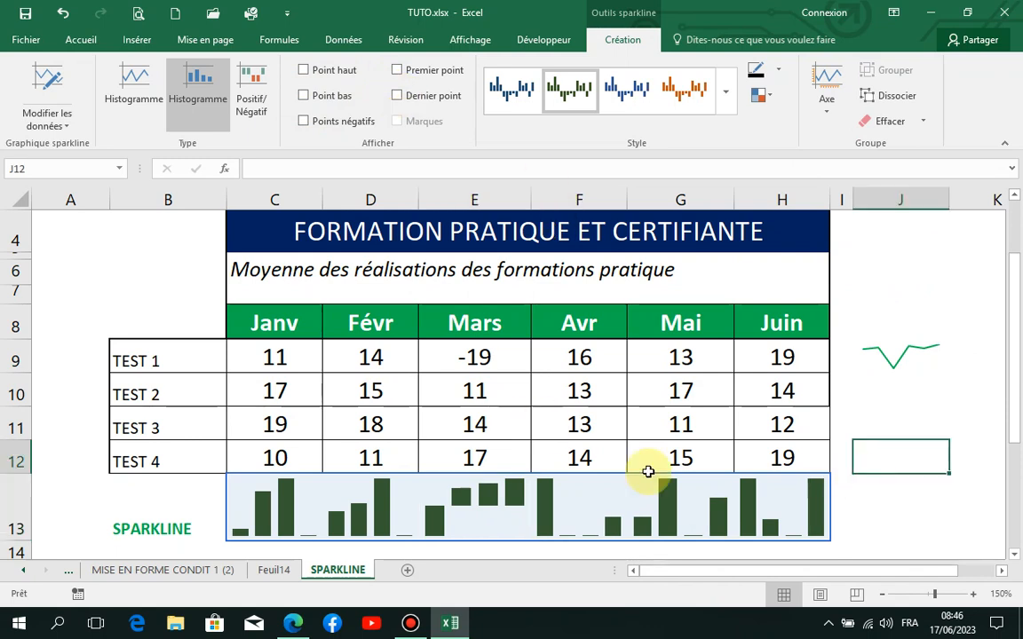
Step: Convert the J9 sparkline to the Positif/Négatif type and compare it with the TEST 1 results
{"action": "left_click", "coordinate": [901, 357]}
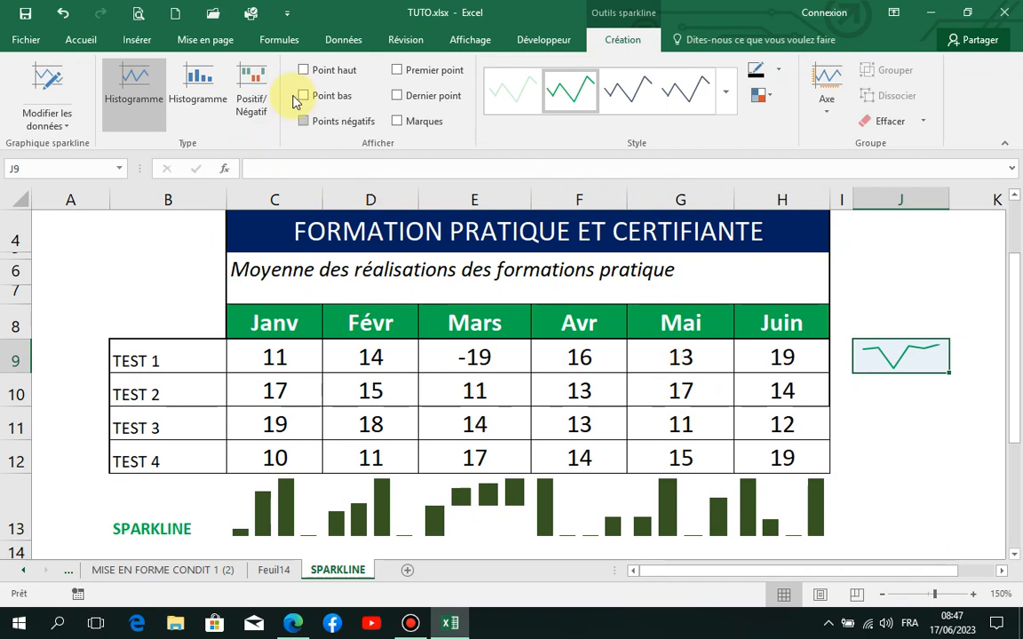
{"action": "left_click", "coordinate": [256, 93]}
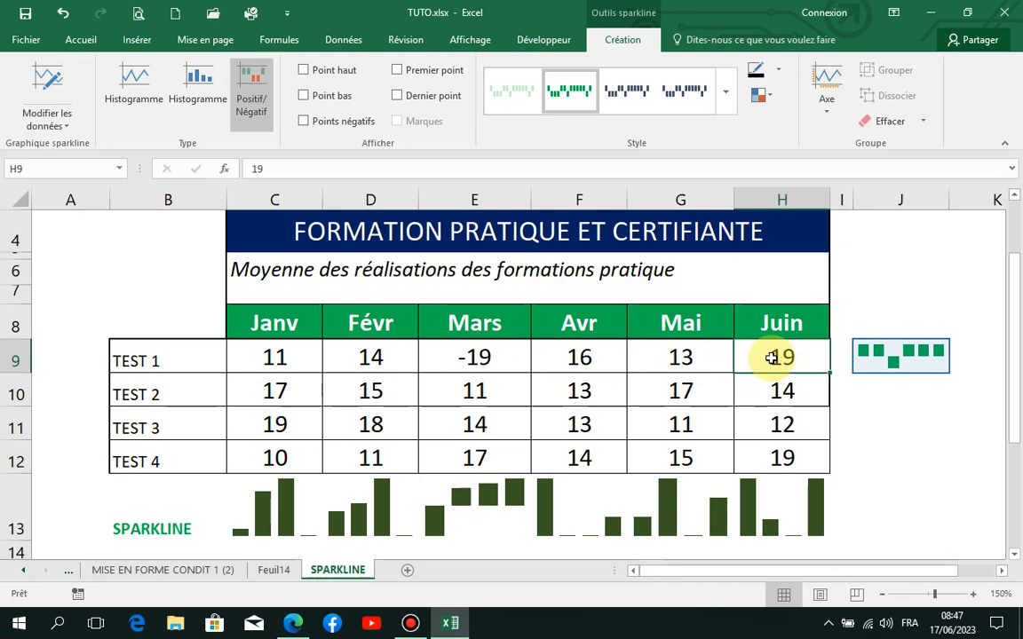
{"action": "left_click", "coordinate": [718, 348]}
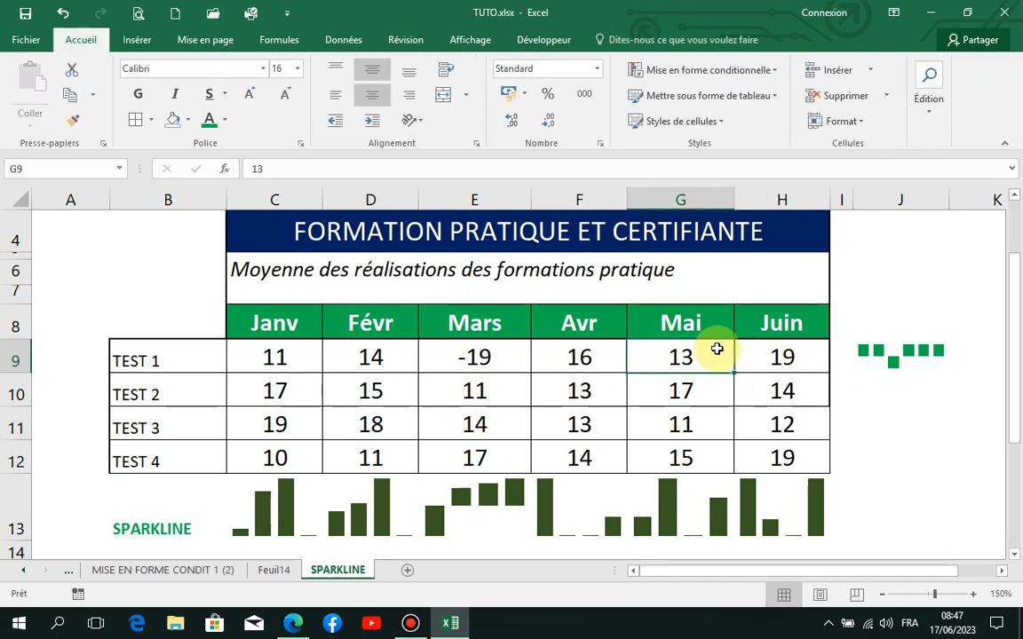
Step: Change the TEST 1 result for Mai in G9 to -13
{"action": "double_click", "coordinate": [672, 355]}
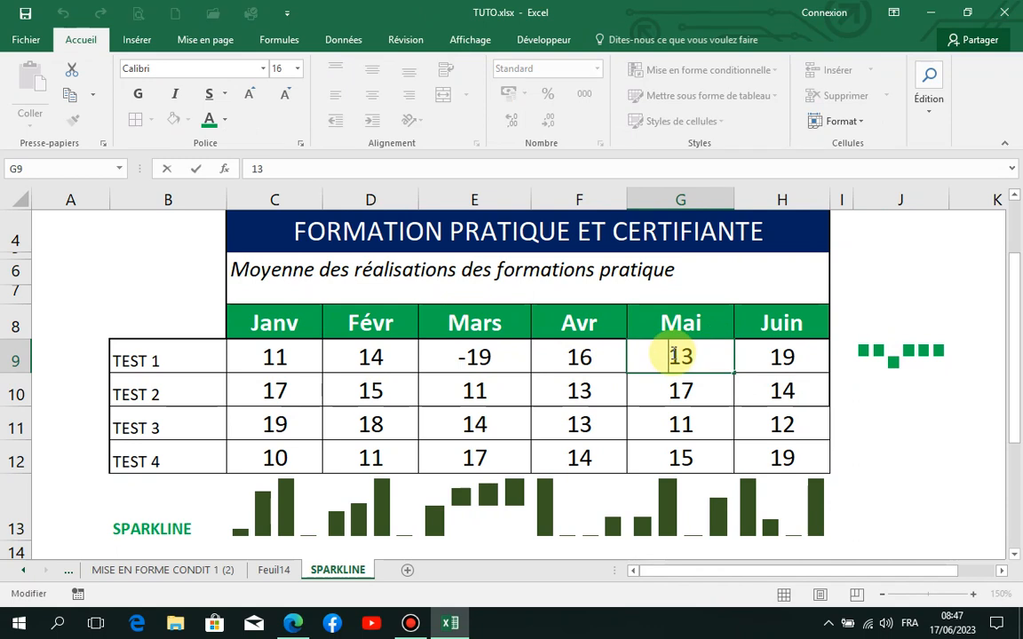
{"action": "key", "text": "Return"}
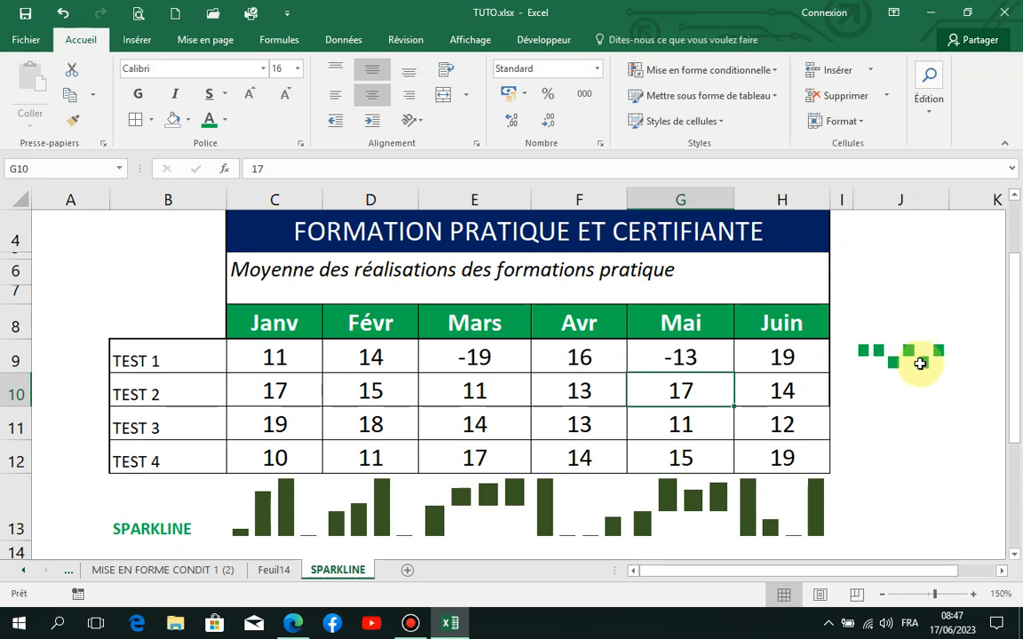
{"action": "left_click", "coordinate": [689, 354]}
Step: Set the negative-point colour of the J9 sparkline to standard red
{"action": "left_click", "coordinate": [914, 360]}
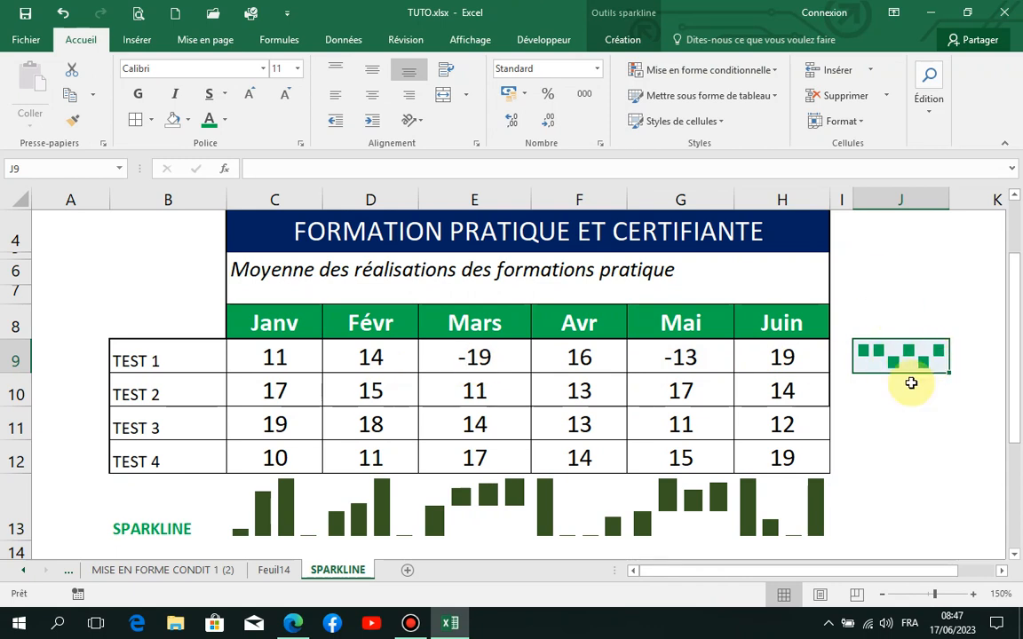
{"action": "left_click", "coordinate": [622, 41]}
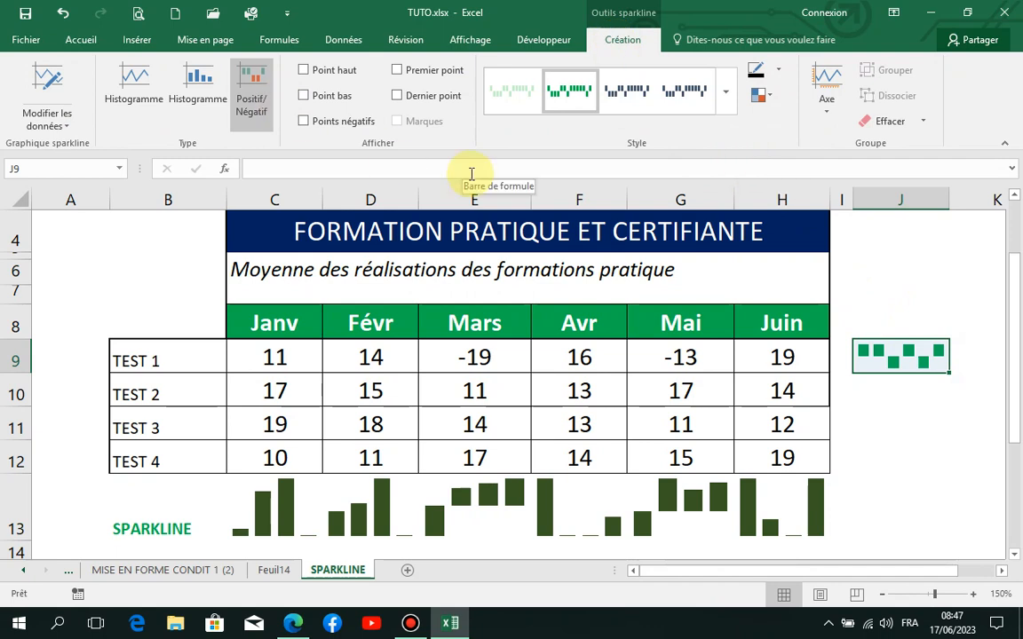
{"action": "left_click", "coordinate": [771, 98]}
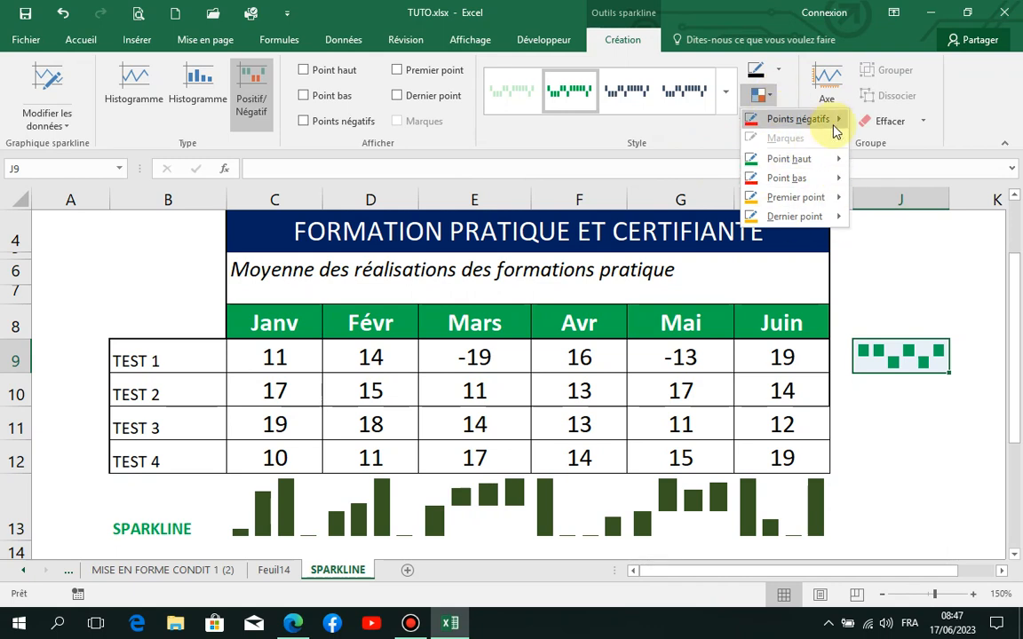
{"action": "mouse_move", "coordinate": [813, 129]}
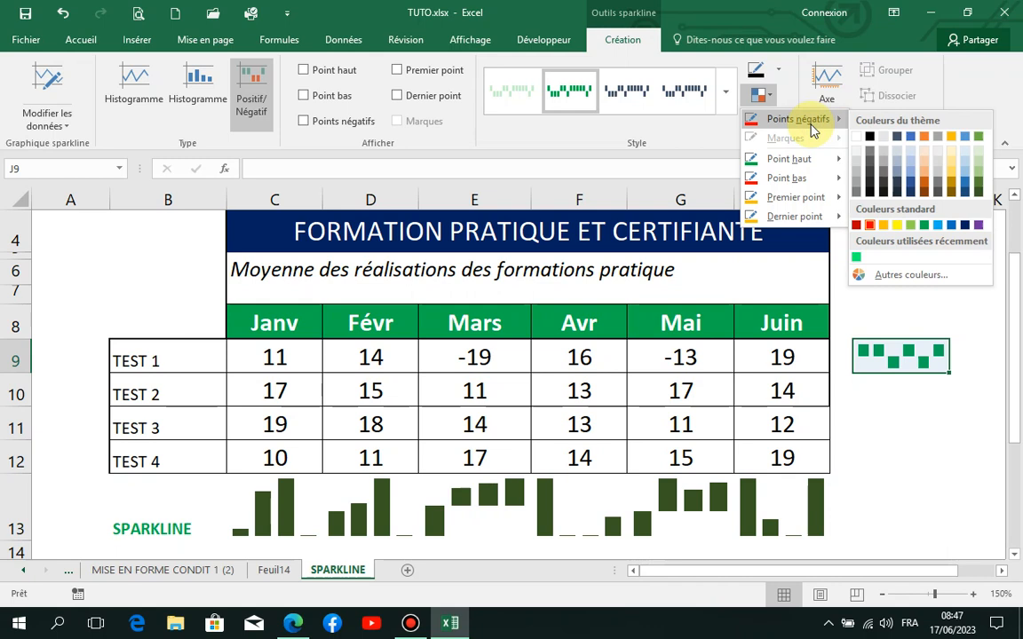
{"action": "left_click", "coordinate": [870, 226]}
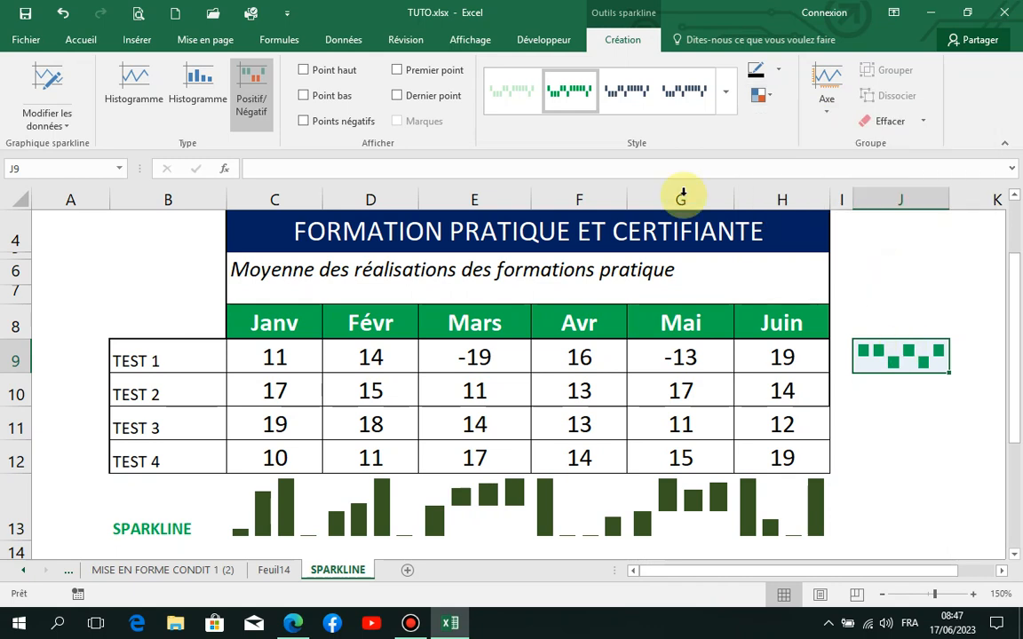
Step: Apply the dark orange-brown style from the first row of the style gallery to the J9 sparkline
{"action": "left_click", "coordinate": [726, 95]}
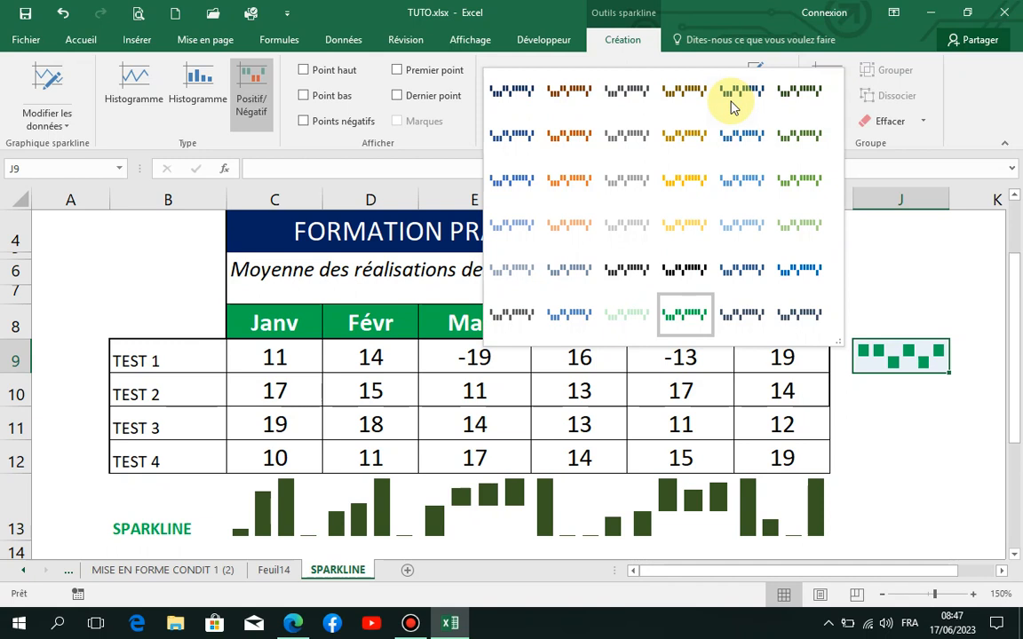
{"action": "left_click", "coordinate": [581, 93]}
{"action": "left_click", "coordinate": [915, 427]}
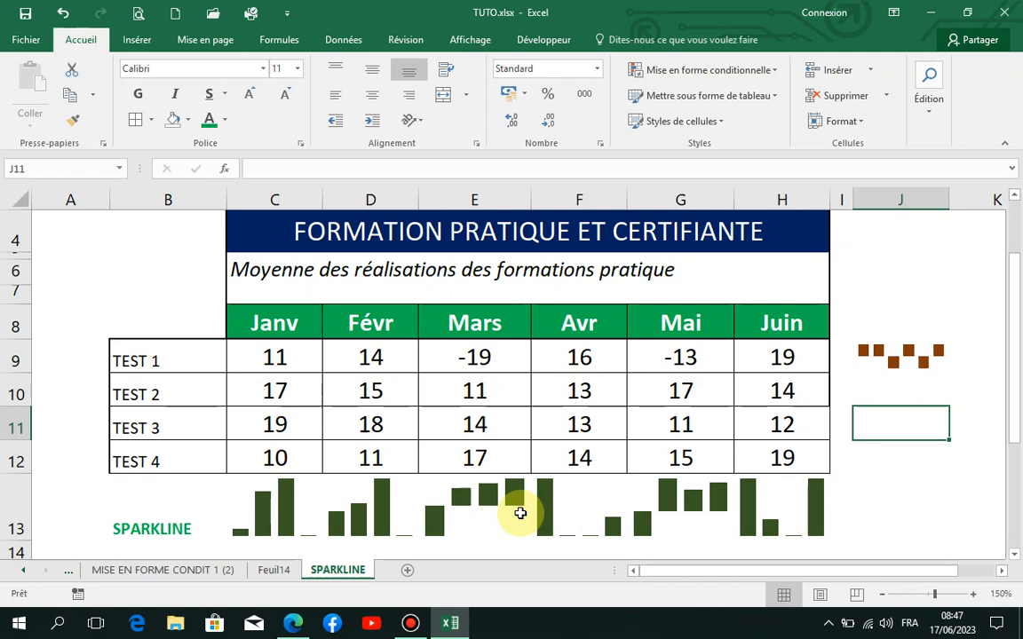
Step: Set the TEST 1 result for Mai in G9 back to 13
{"action": "left_click_drag", "start_coordinate": [1018, 383], "coordinate": [1018, 425]}
{"action": "left_click", "coordinate": [700, 497]}
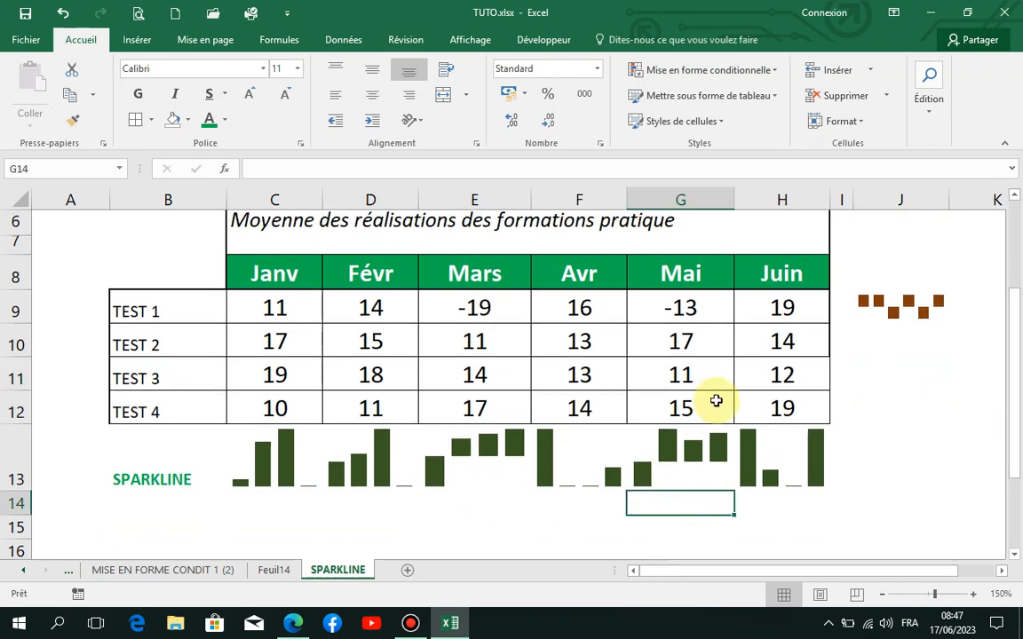
{"action": "double_click", "coordinate": [662, 311]}
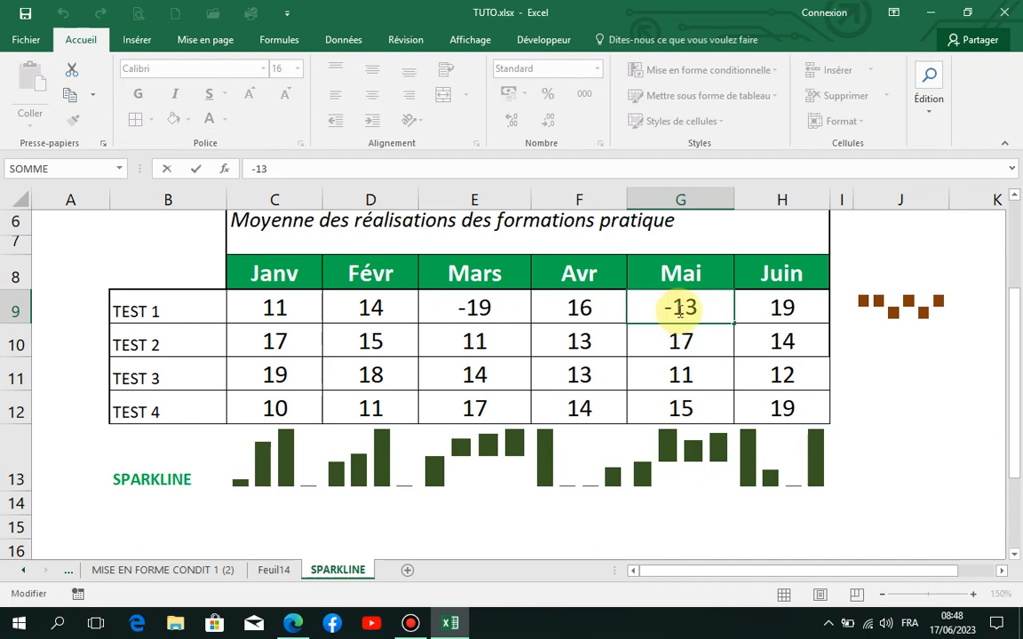
{"action": "key", "text": "BackSpace"}
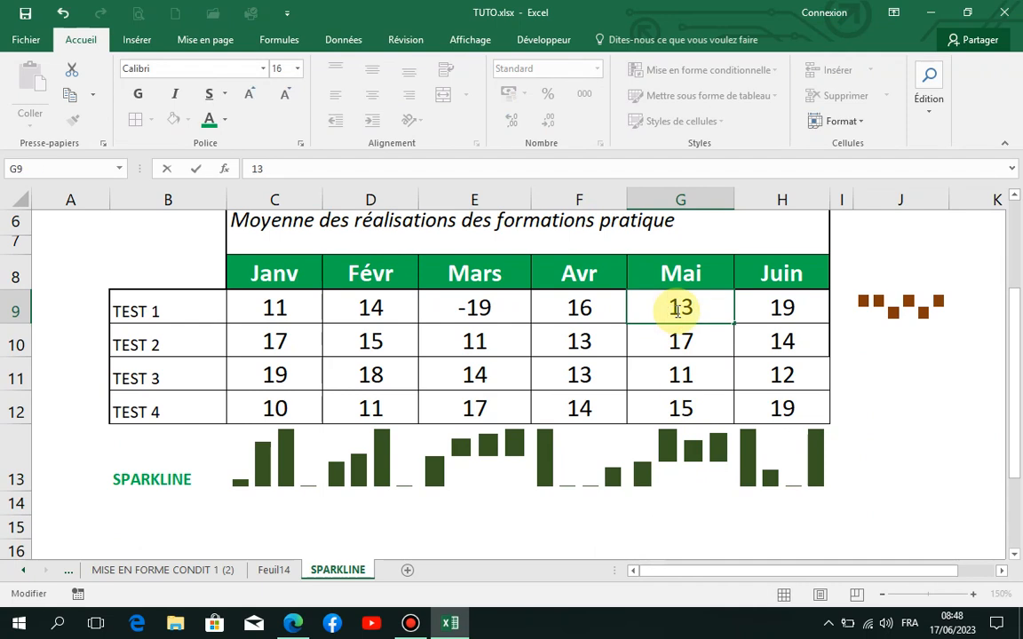
{"action": "key", "text": "Return"}
Step: Set the TEST 1 result for Mars in E9 to 19 and check the J9 sparkline against the row
{"action": "left_click", "coordinate": [486, 449]}
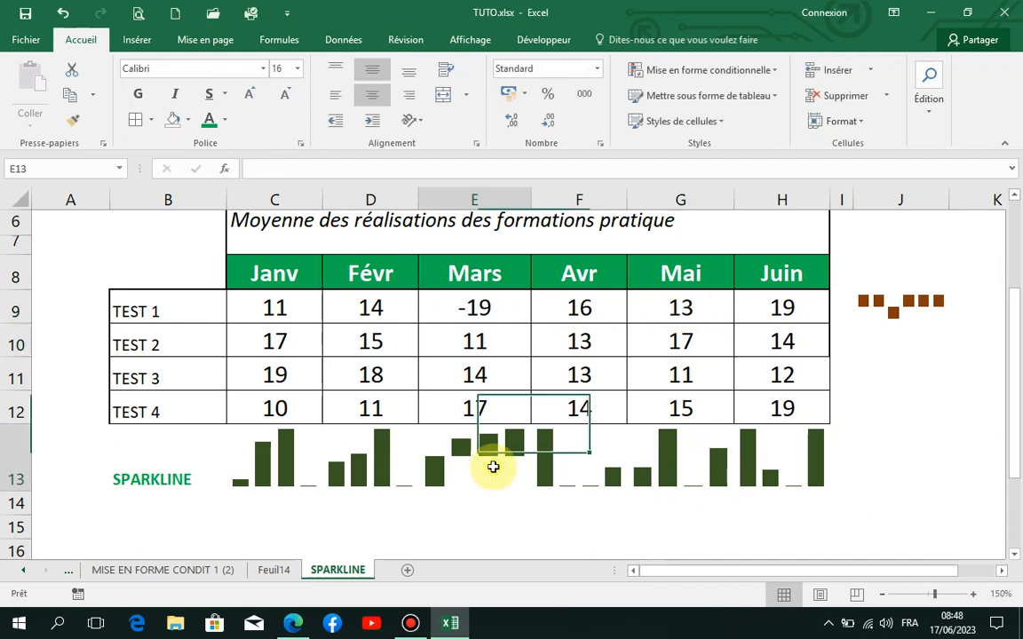
{"action": "left_click", "coordinate": [471, 308]}
{"action": "double_click", "coordinate": [471, 308]}
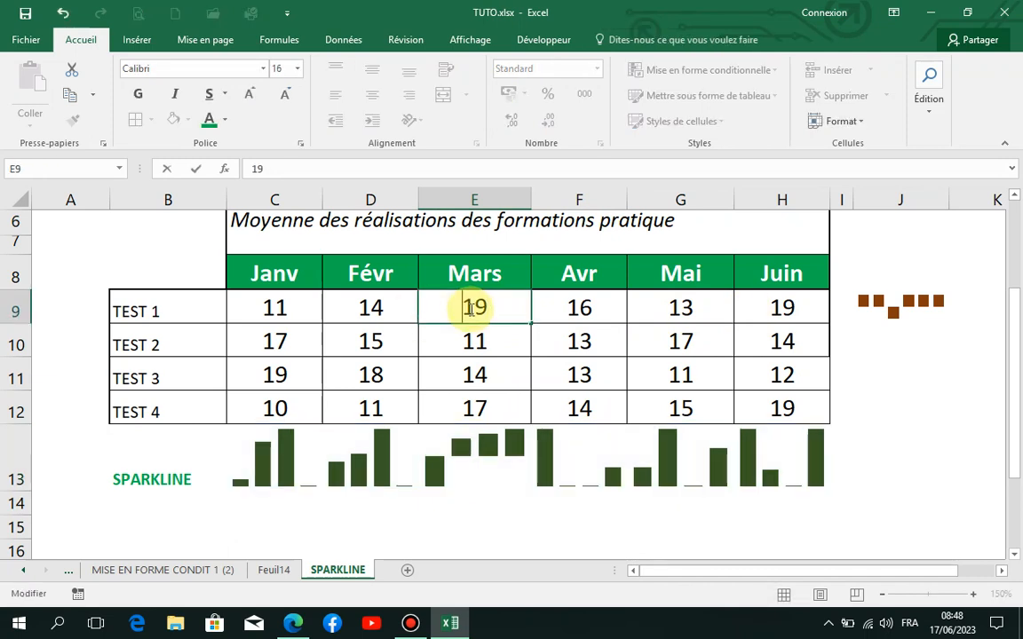
{"action": "key", "text": "Return"}
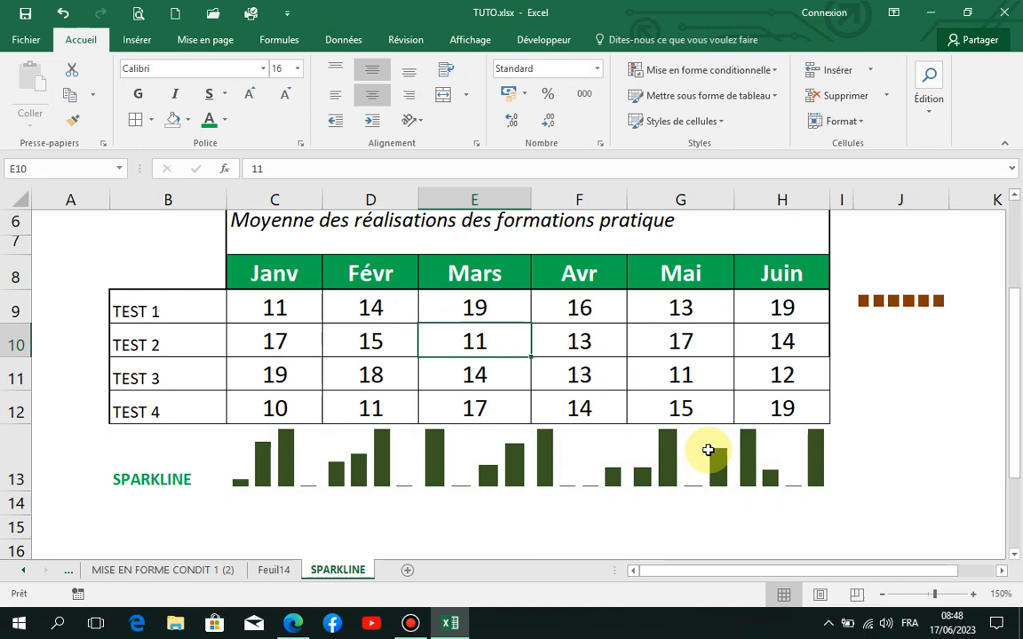
{"action": "left_click", "coordinate": [937, 406]}
{"action": "left_click", "coordinate": [895, 300]}
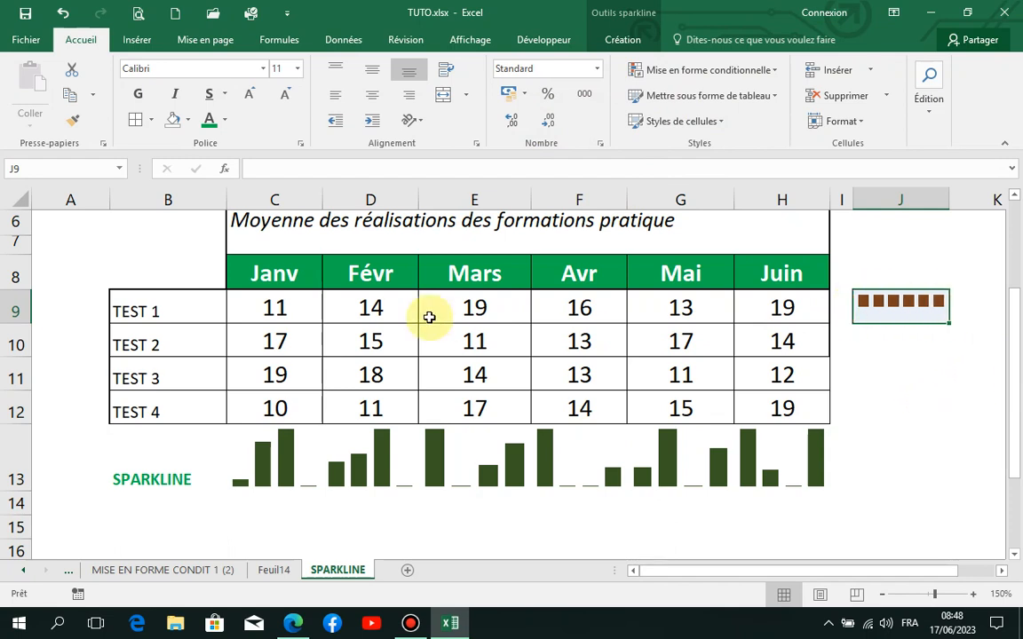
{"action": "left_click", "coordinate": [916, 395]}
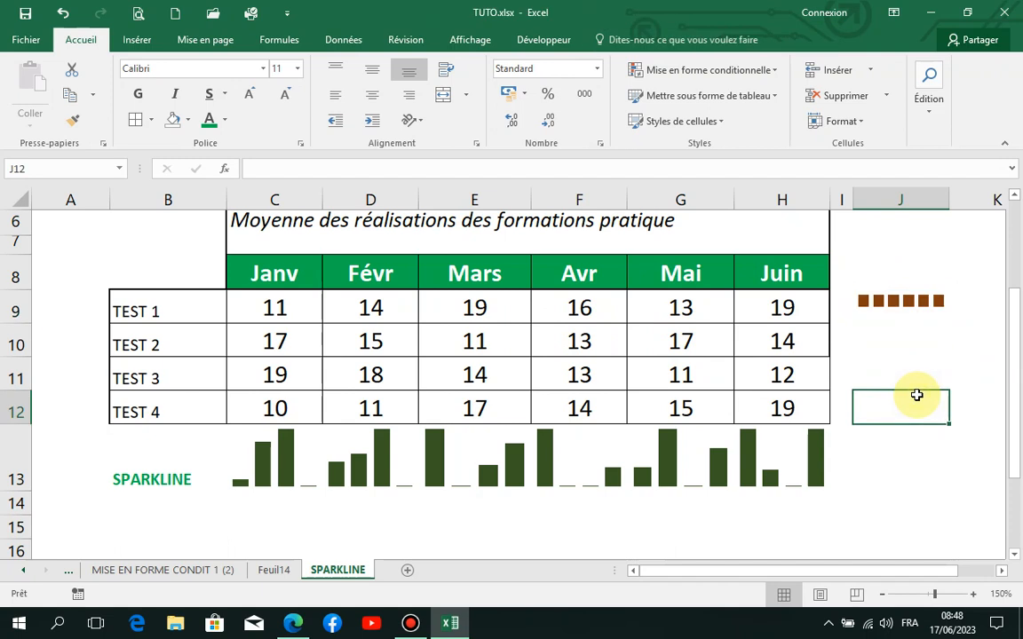
Step: Centre the SPARKLINE label in B13 both horizontally and vertically
{"action": "left_click", "coordinate": [167, 458]}
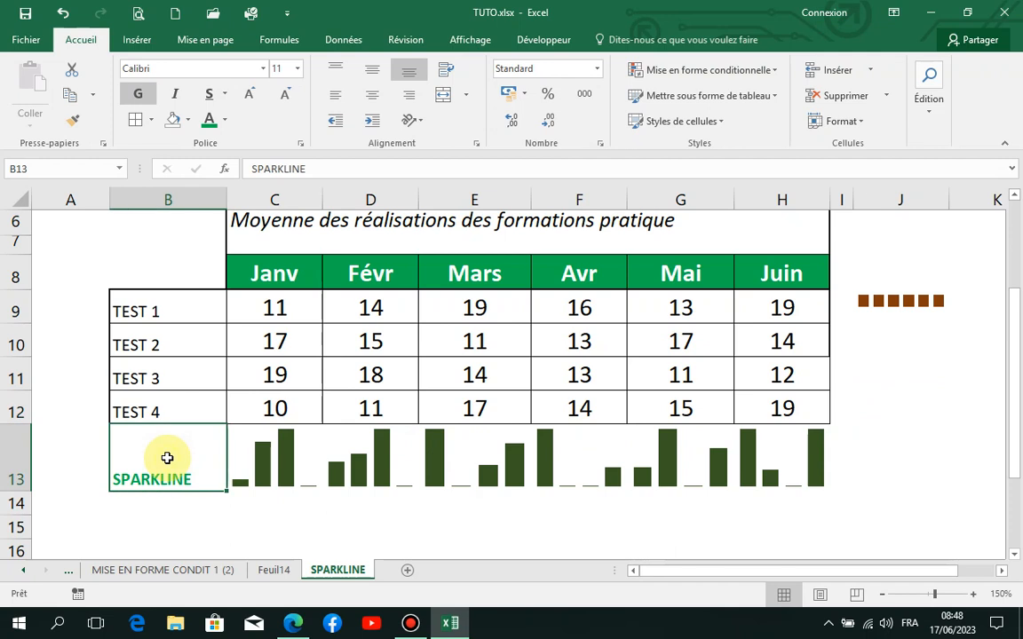
{"action": "left_click", "coordinate": [372, 93]}
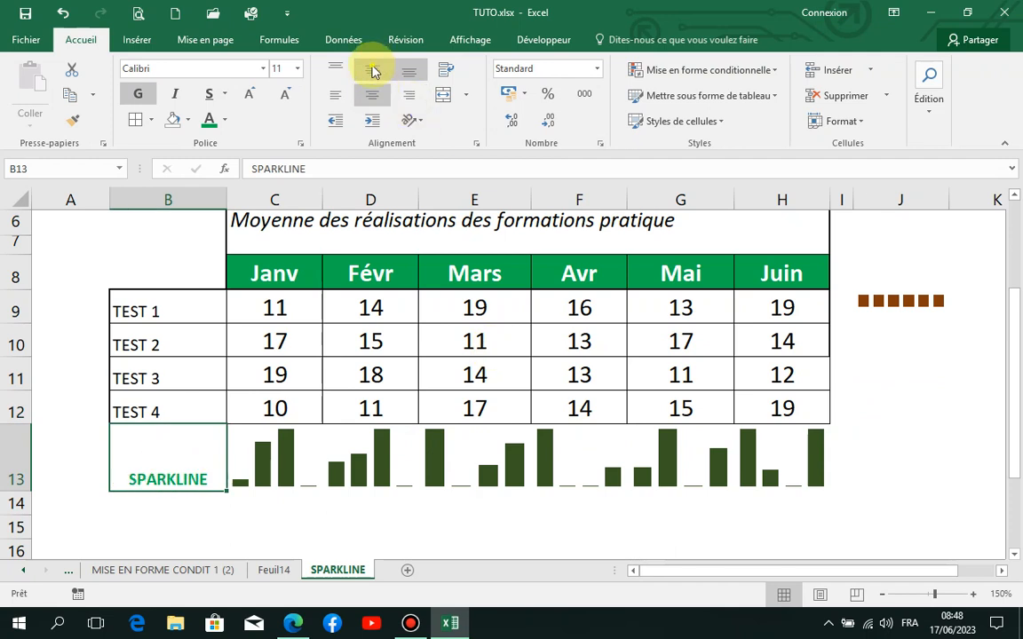
{"action": "left_click", "coordinate": [372, 70]}
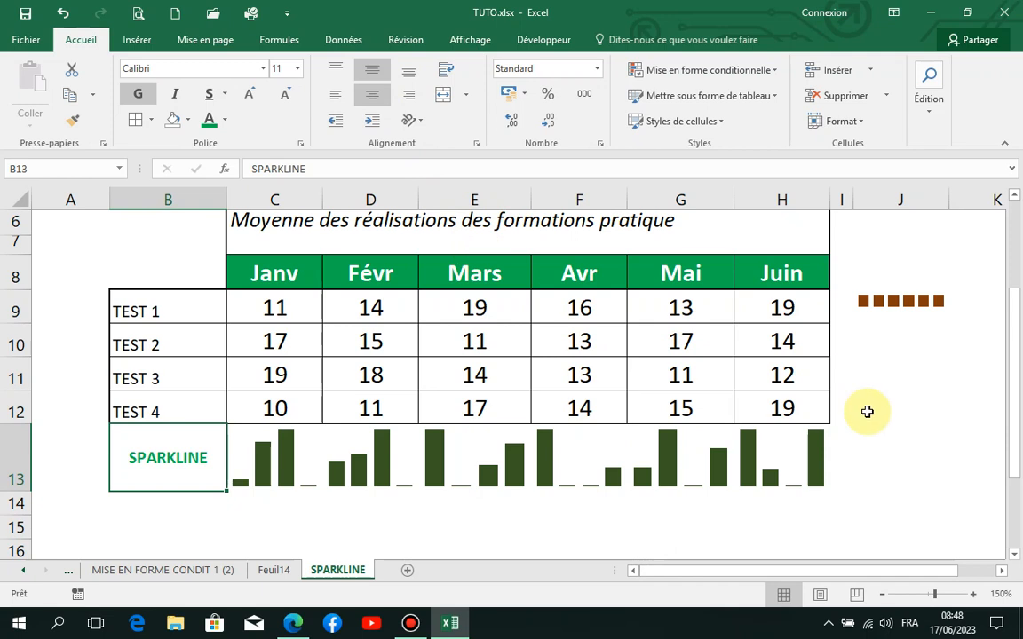